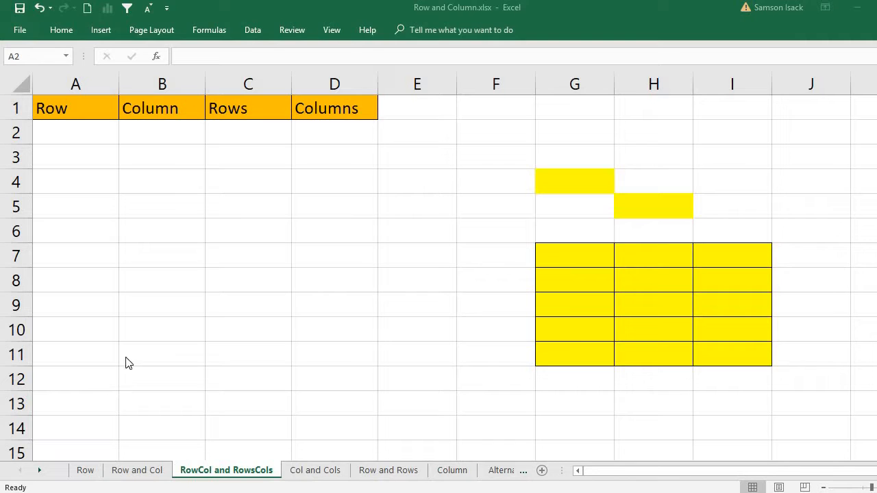
Point out the Row, Column, Rows and Columns headings in A1 through D1
click(103, 112)
click(85, 113)
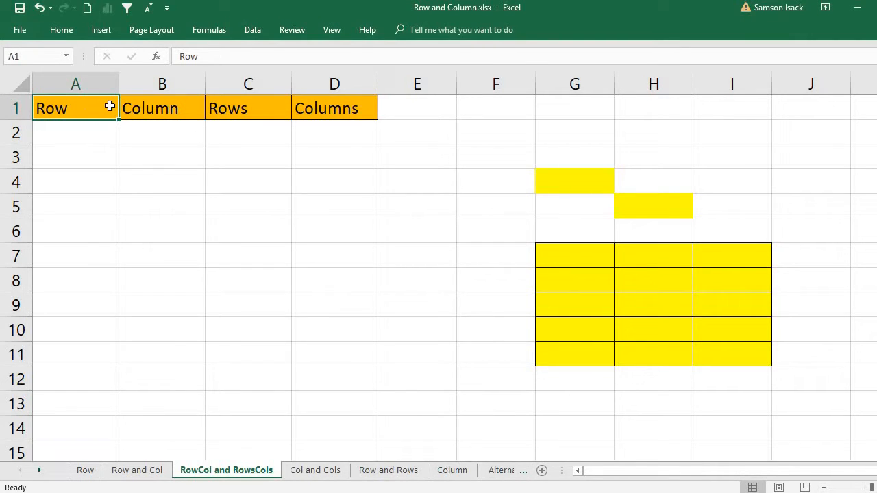
click(162, 113)
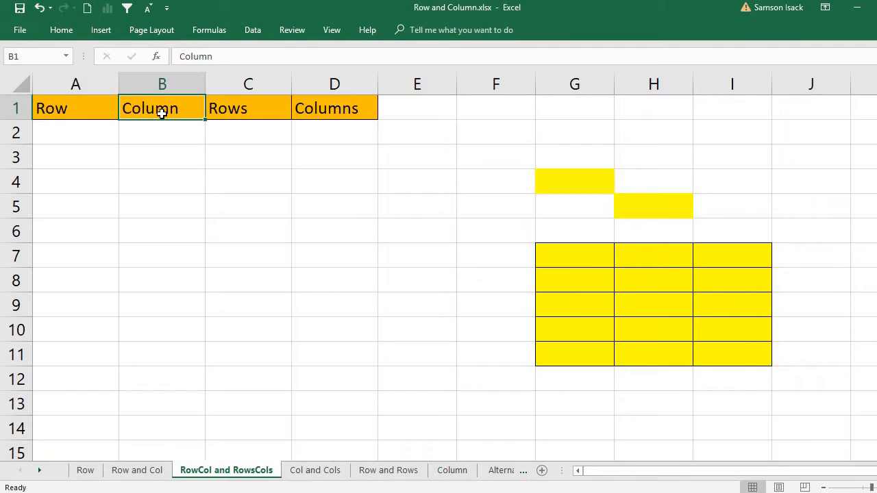
click(236, 110)
click(349, 112)
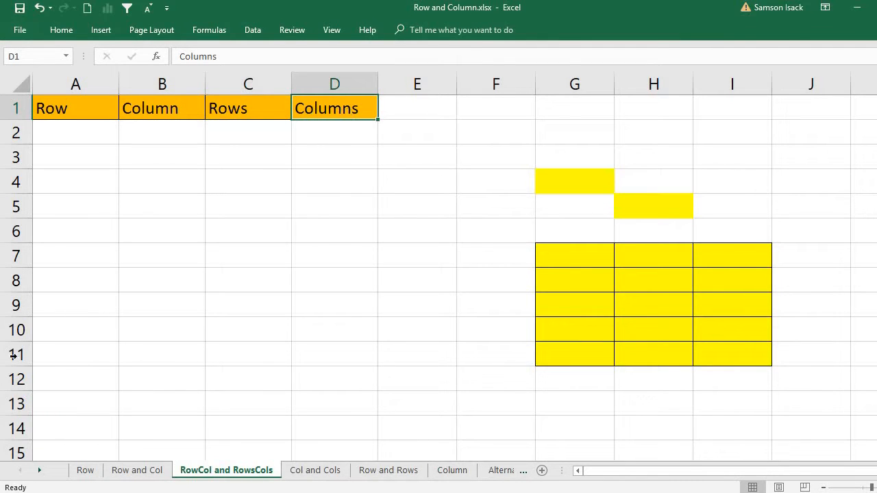
click(97, 113)
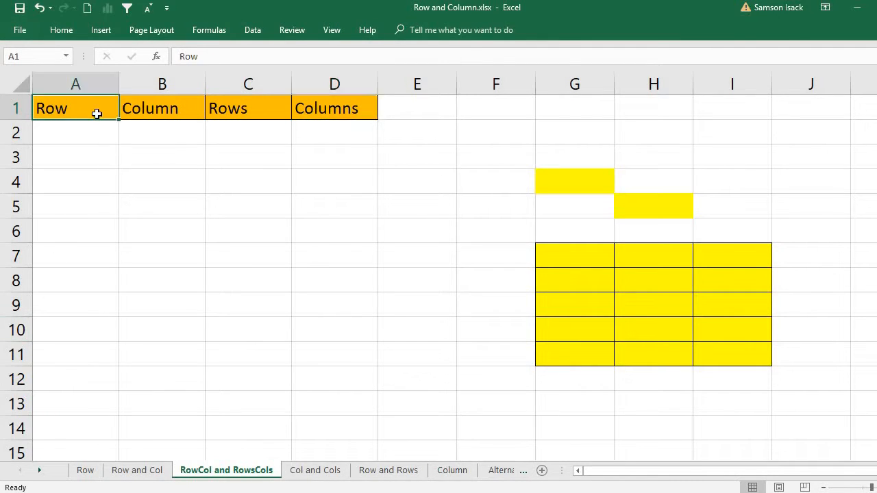
Try out ROWS and COLUMNS entries in A2 and B2, then clear both unfinished entries
click(95, 134)
text(=)
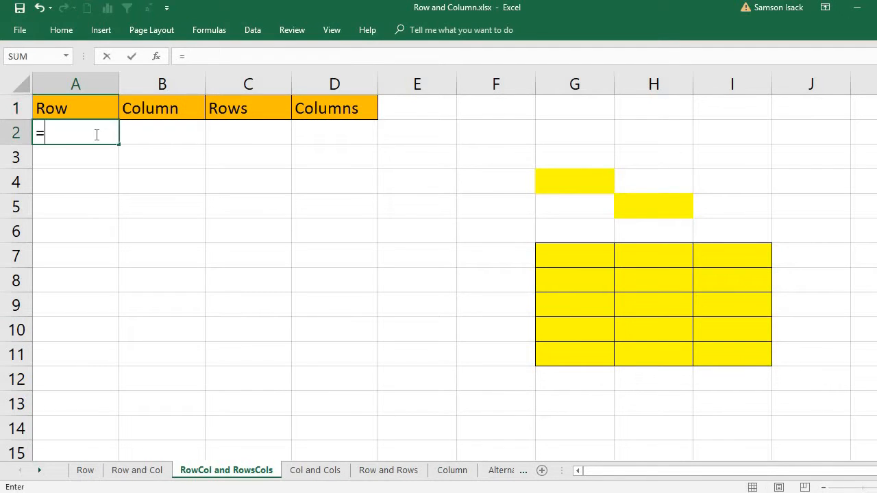
text(Row)
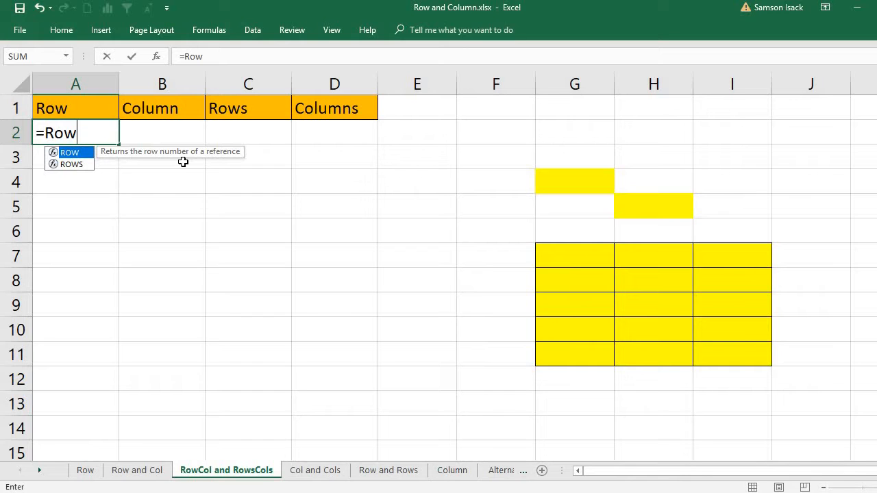
key(BackSpace)
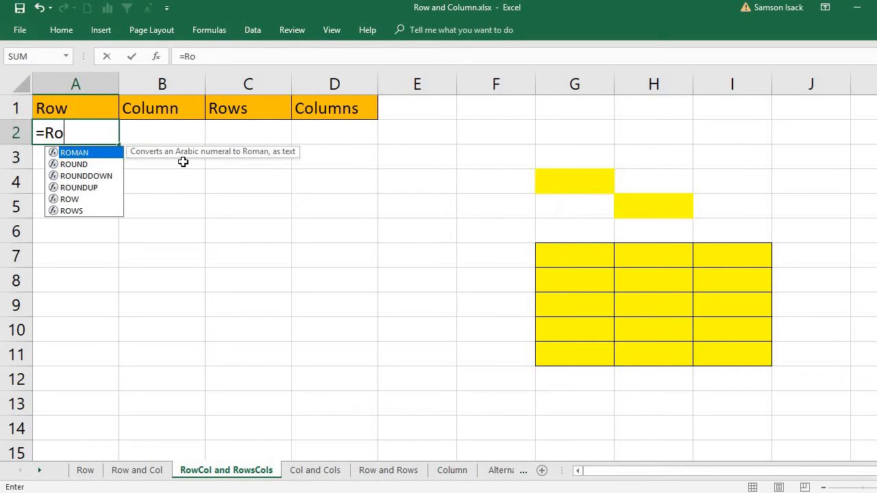
text(ws)
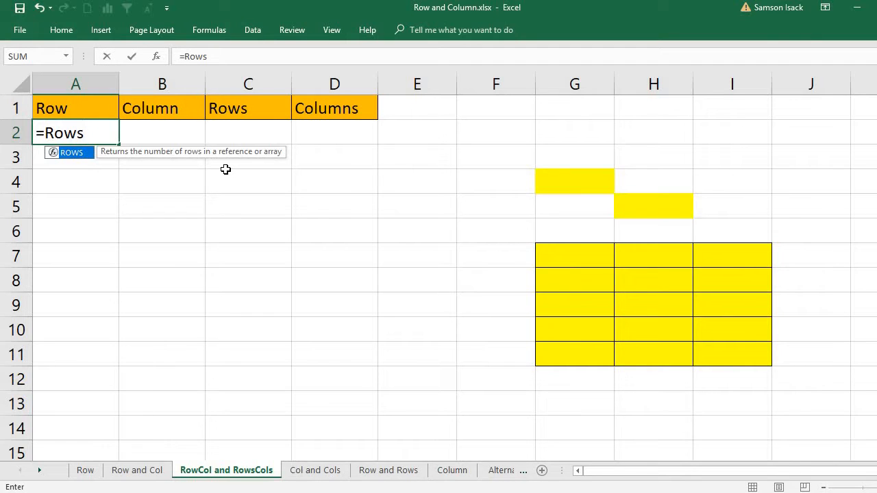
key(BackSpace)
key(BackSpace)
key(BackSpace)
key(BackSpace)
key(BackSpace)
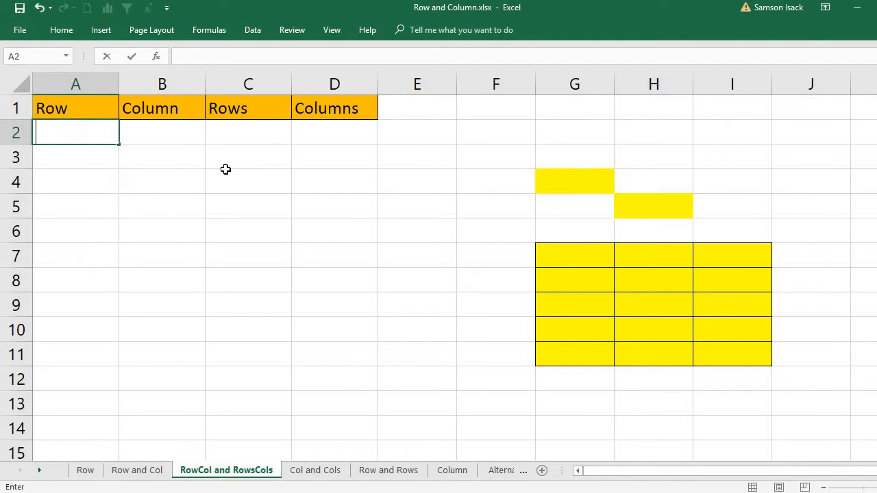
click(189, 132)
text(=)
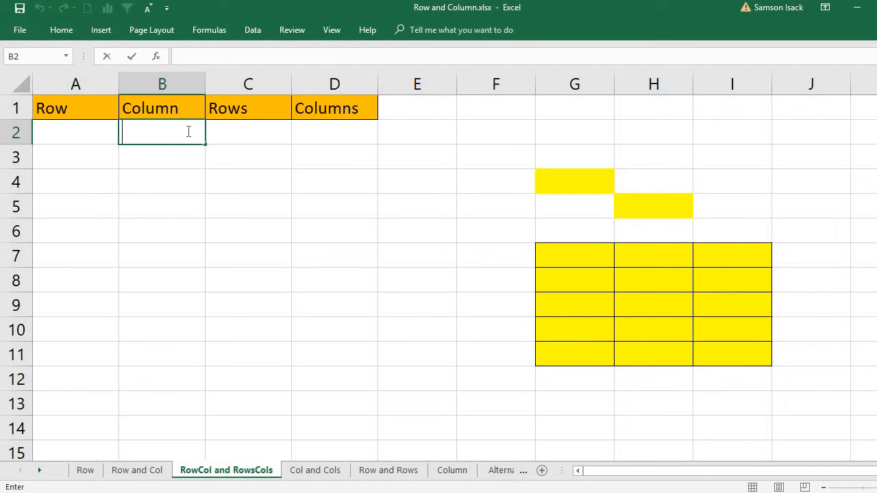
text(Co)
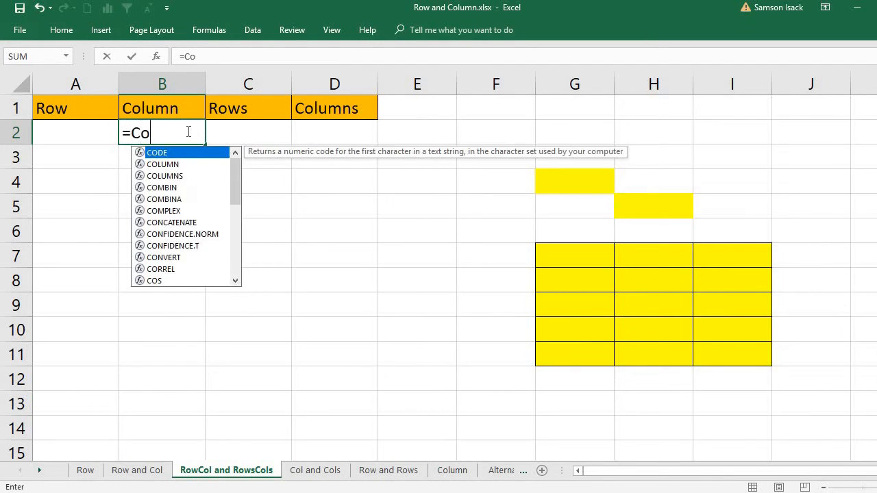
text(lumn)
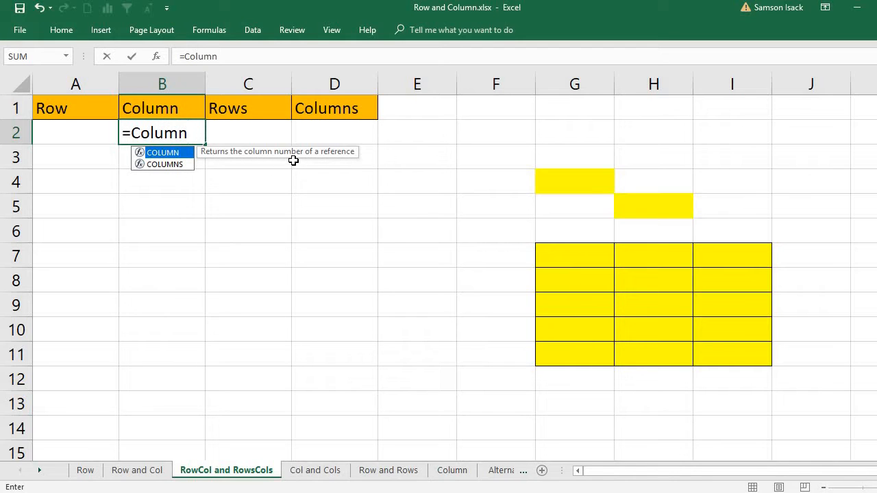
text(s)
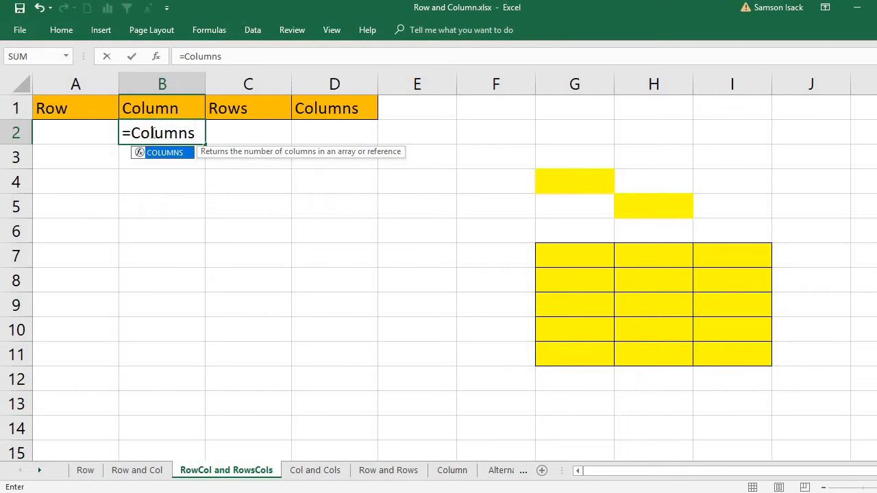
drag(197, 134, 118, 136)
key(BackSpace)
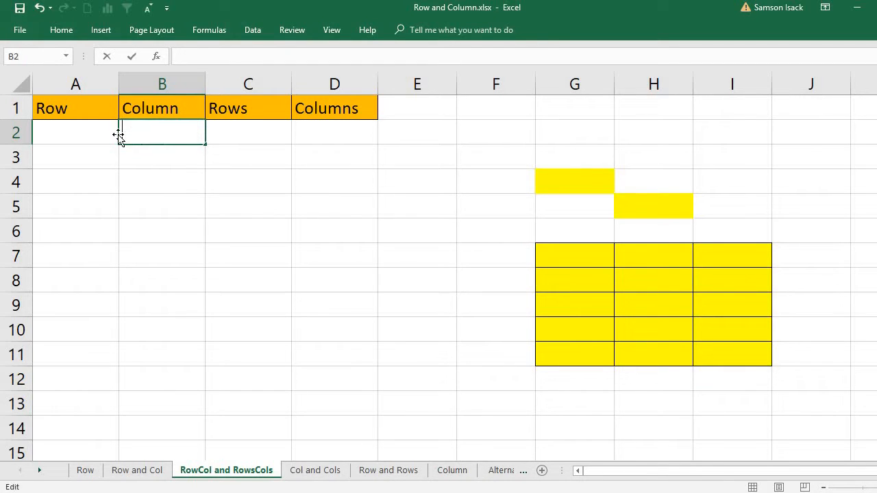
click(82, 133)
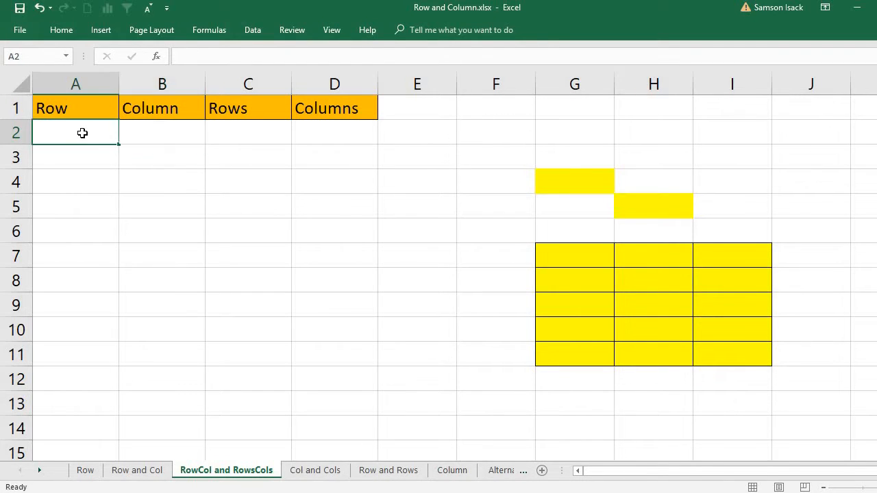
Enter =ROW(G4) in A4 so it returns 4 for the yellow cell G4
click(553, 181)
click(81, 183)
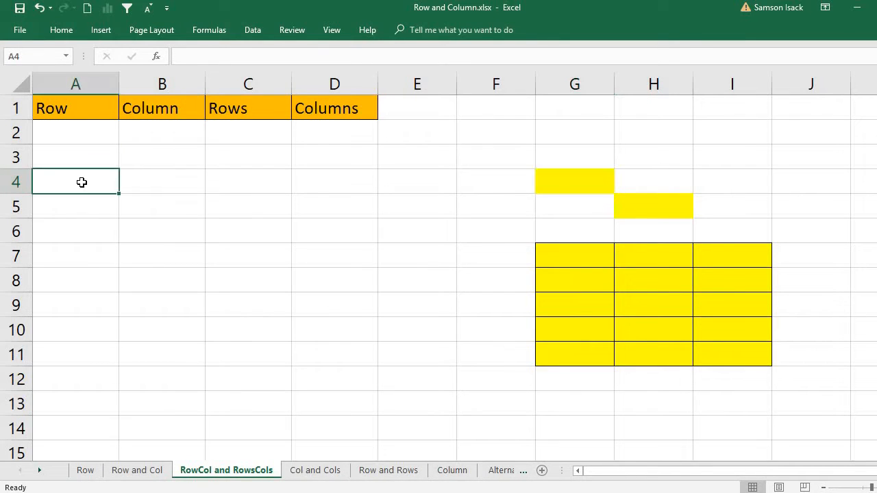
text(=Ro)
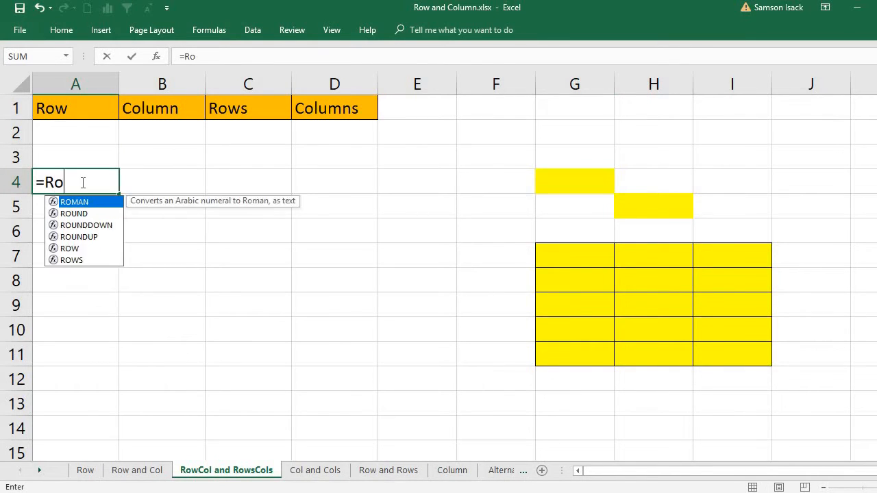
text(w()
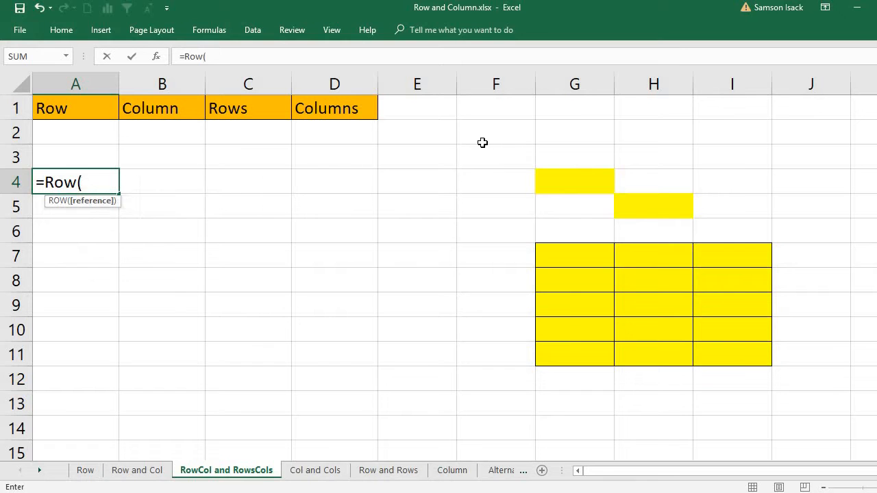
click(555, 190)
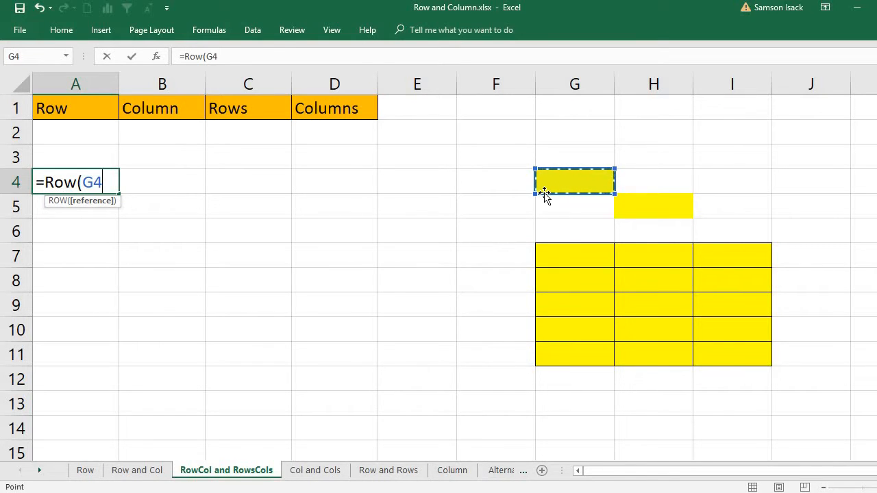
text())
key(Return)
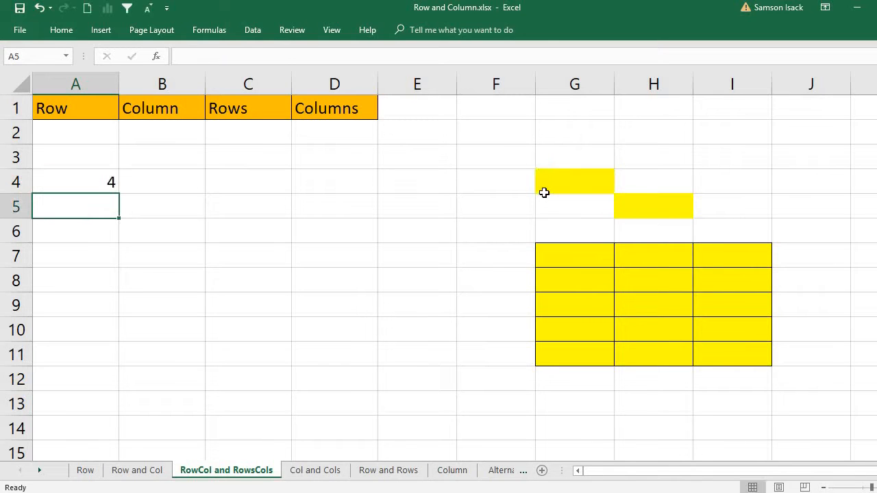
Compare A4's result with row 4 and yellow cell G4 to show they match
click(82, 182)
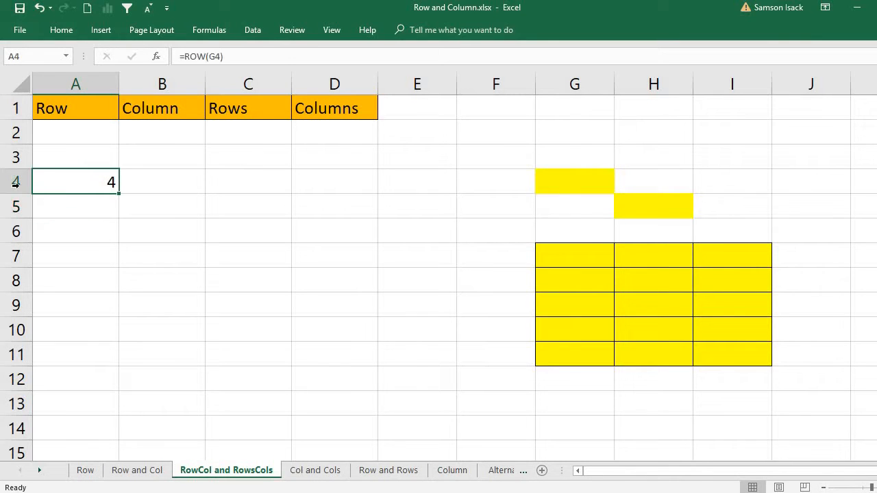
click(15, 182)
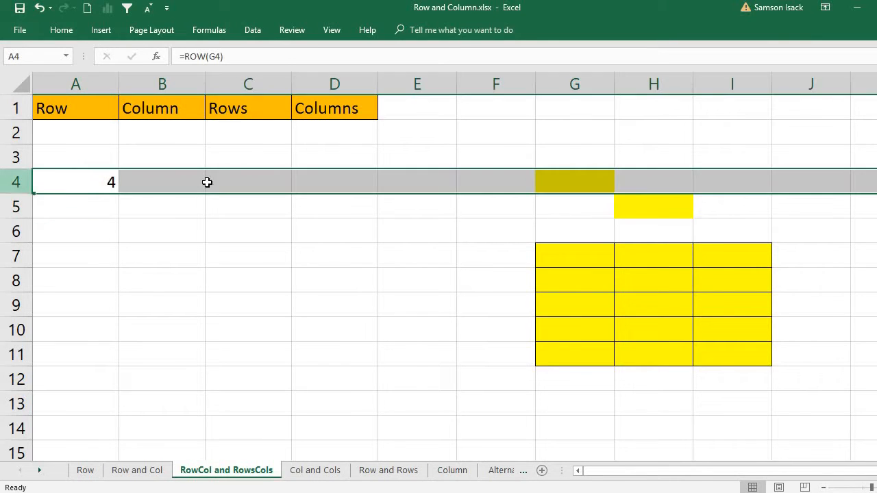
click(578, 187)
click(14, 182)
click(547, 186)
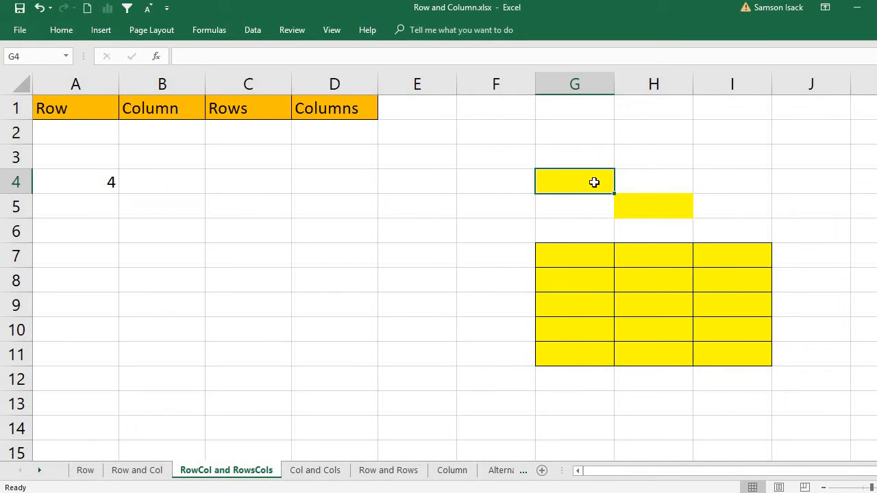
click(89, 184)
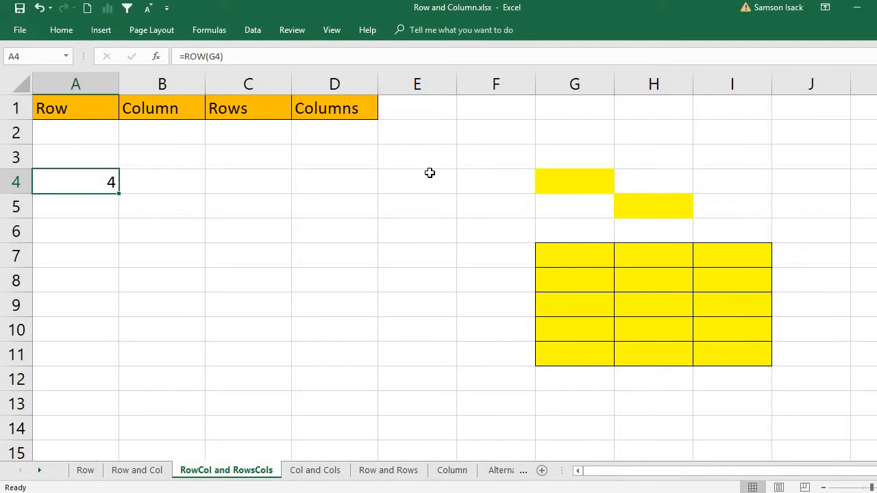
click(566, 179)
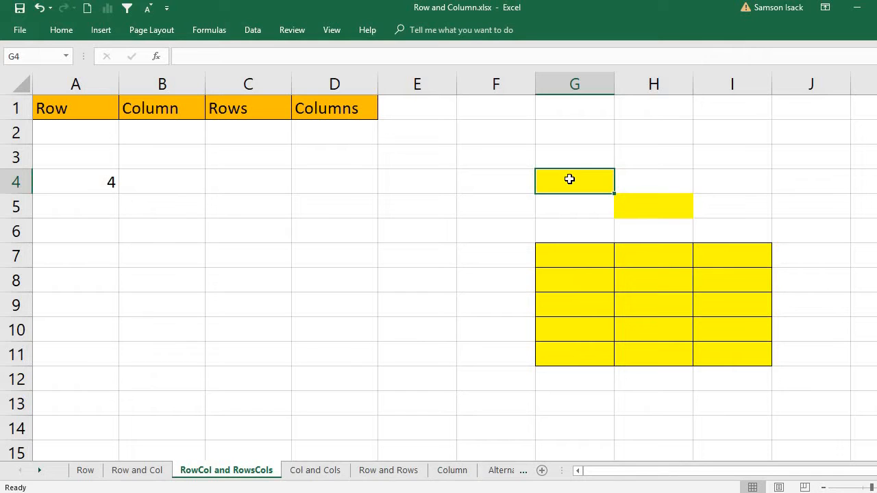
click(18, 183)
click(89, 180)
click(179, 185)
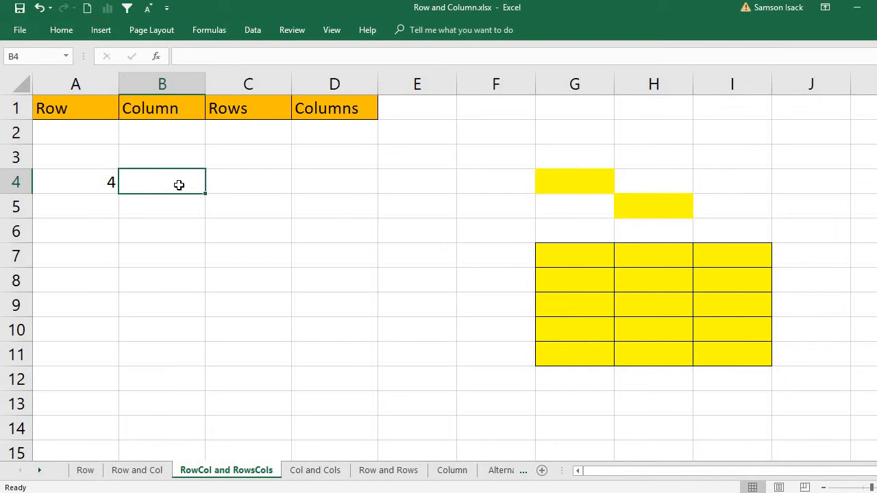
Enter =COLUMN(G4) in B4, returning 7, and point out the referenced cell G4
text(=)
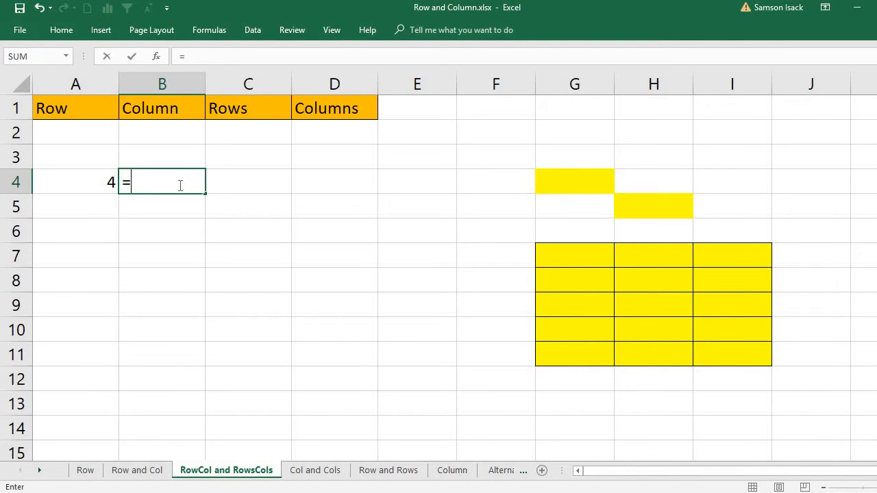
text(Column)
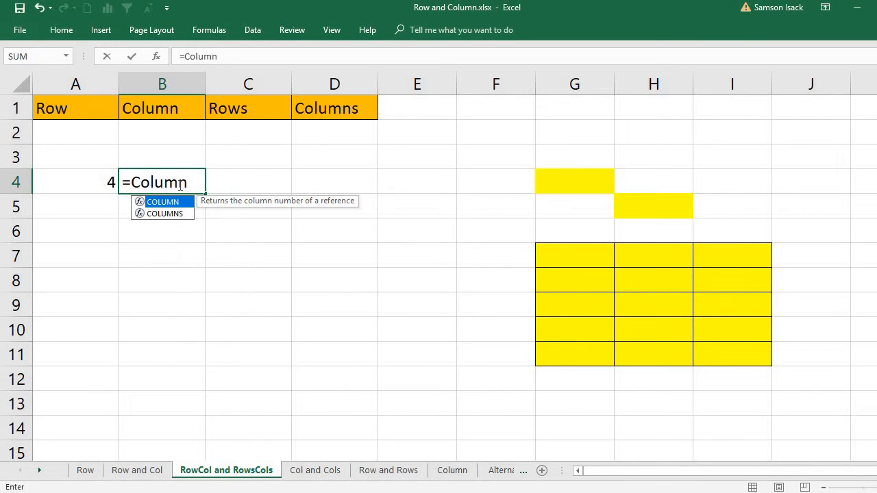
text(()
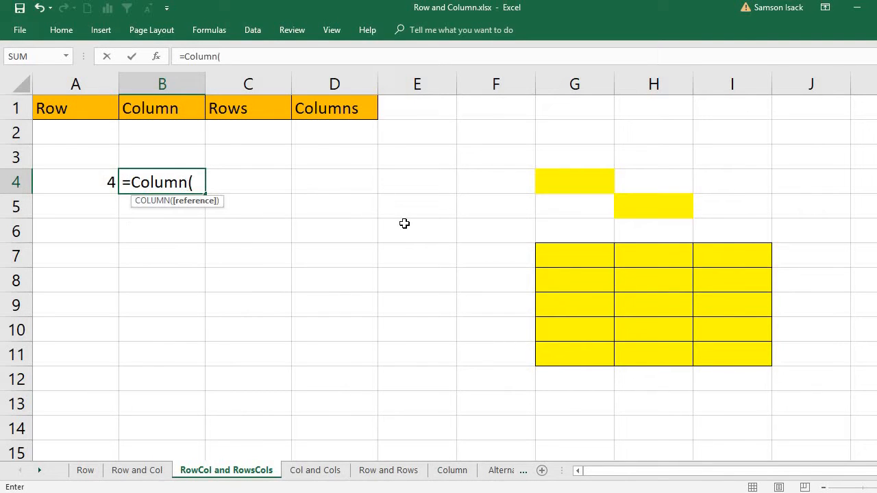
click(575, 187)
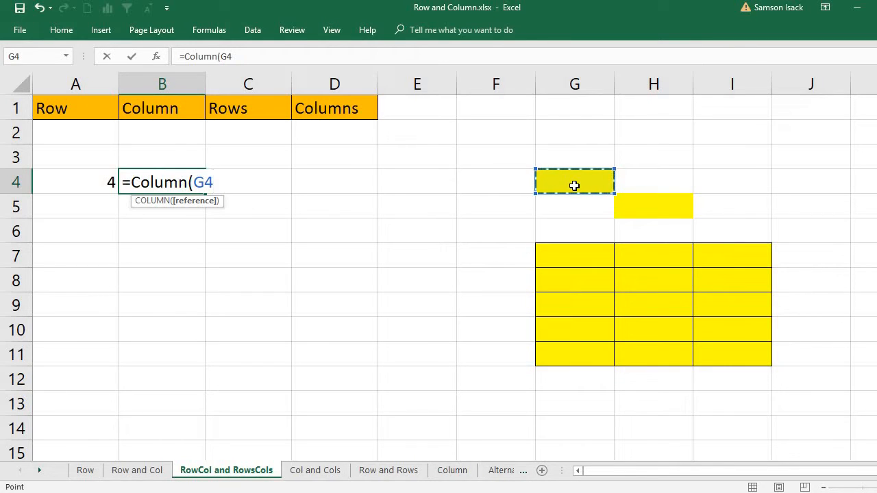
text())
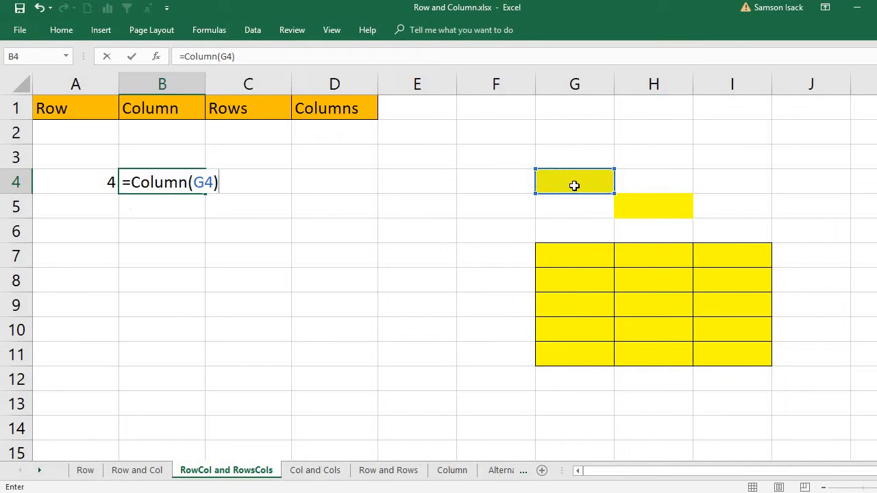
key(Return)
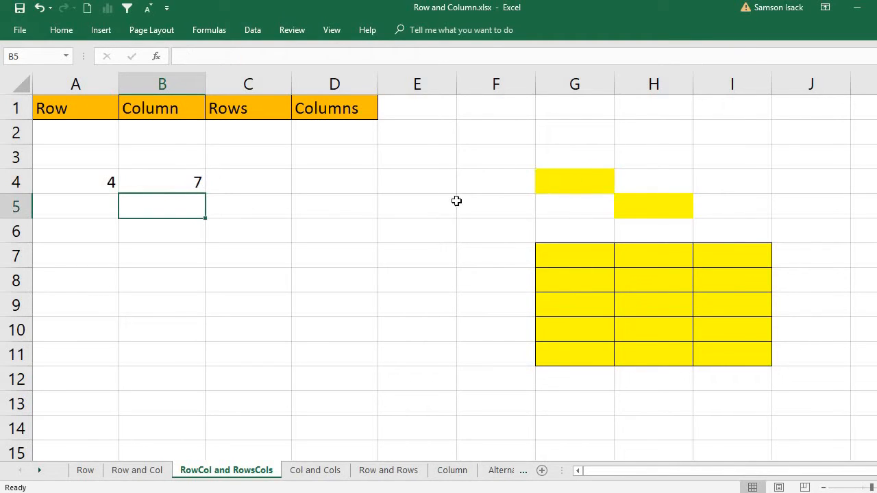
click(159, 185)
click(599, 183)
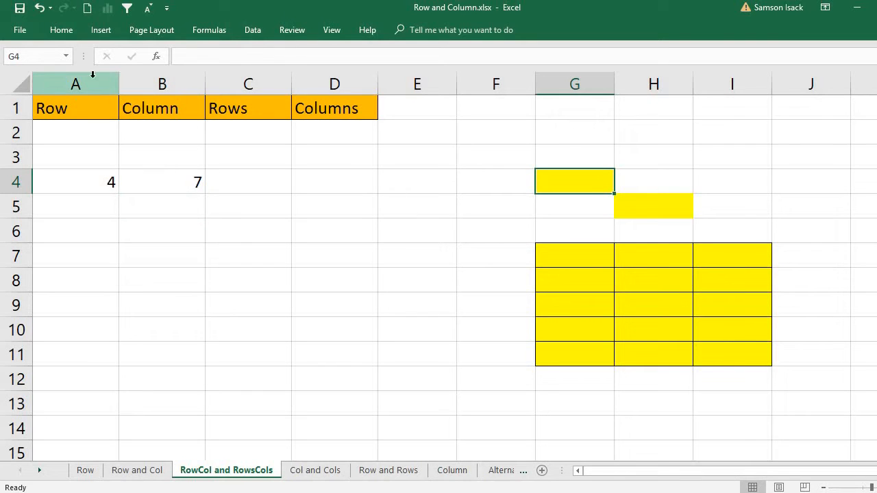
Count across columns A to G to show G is the seventh column
click(86, 85)
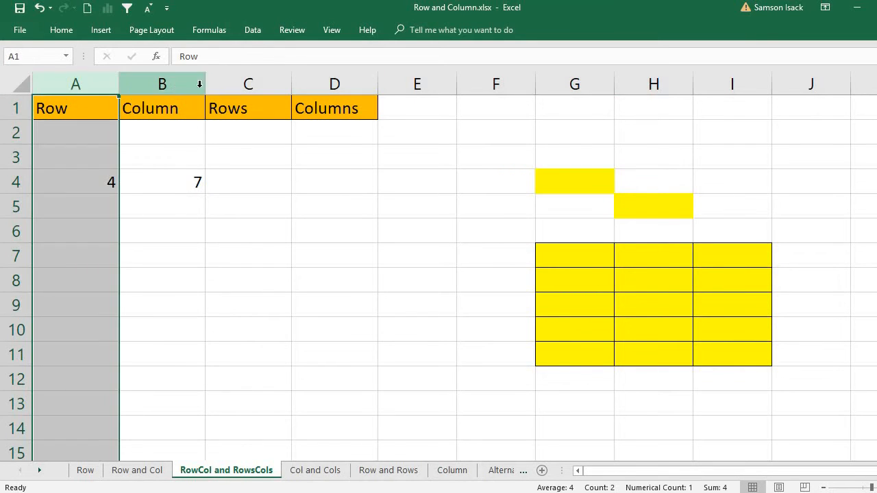
click(199, 85)
click(343, 83)
click(425, 83)
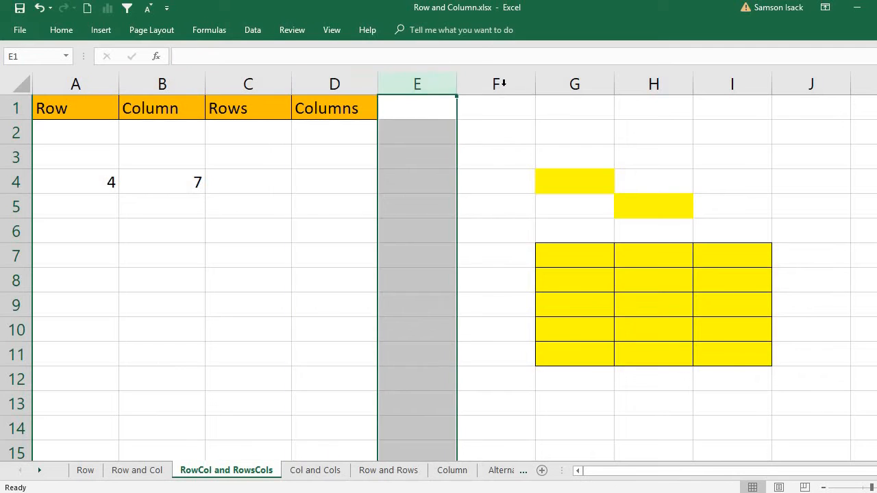
click(496, 84)
click(570, 84)
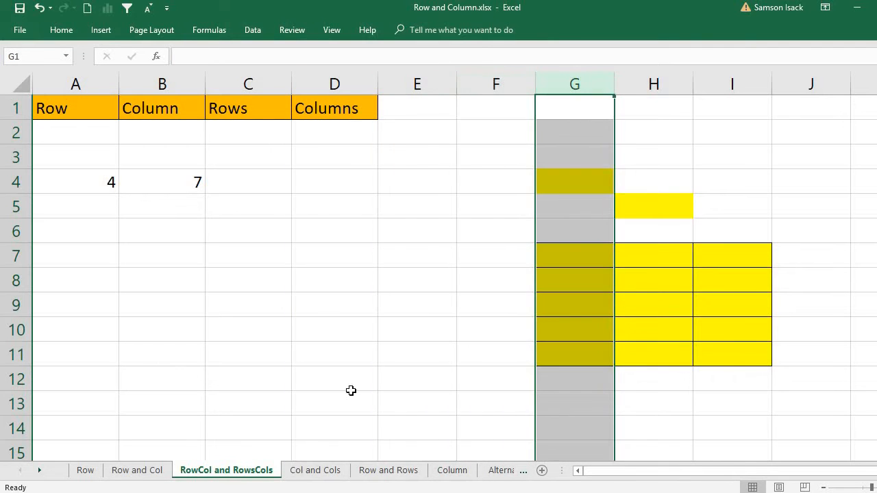
Compare the formulas in B4 and A4 against the yellow cell G4
click(574, 182)
click(169, 172)
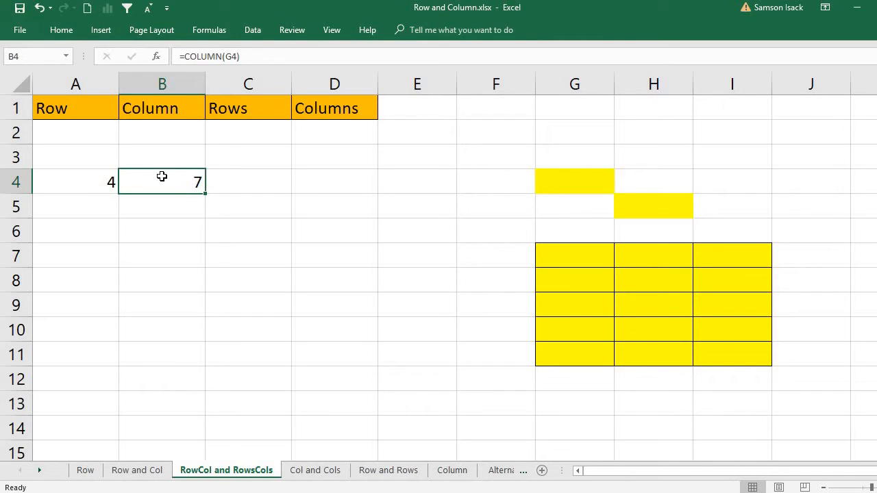
click(94, 185)
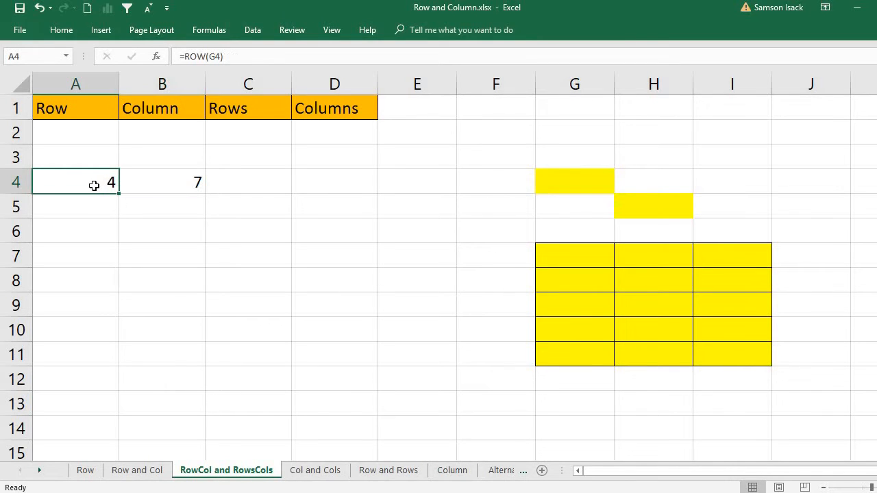
click(582, 176)
click(169, 182)
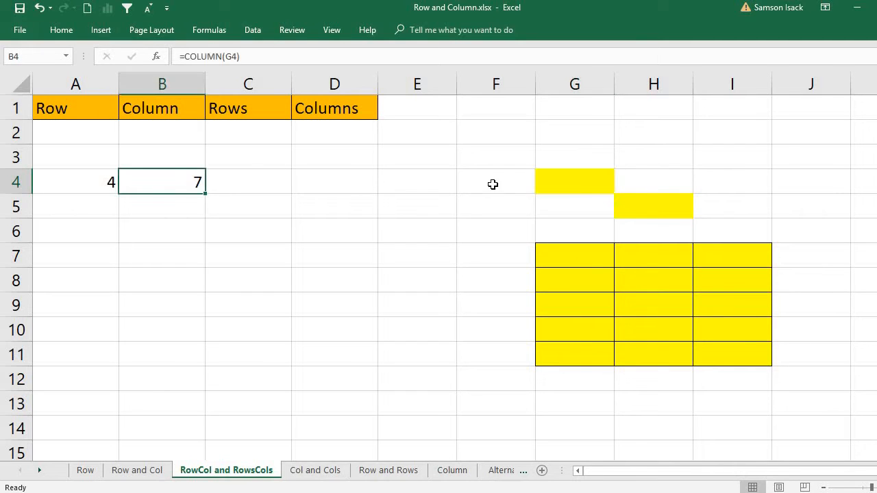
click(589, 183)
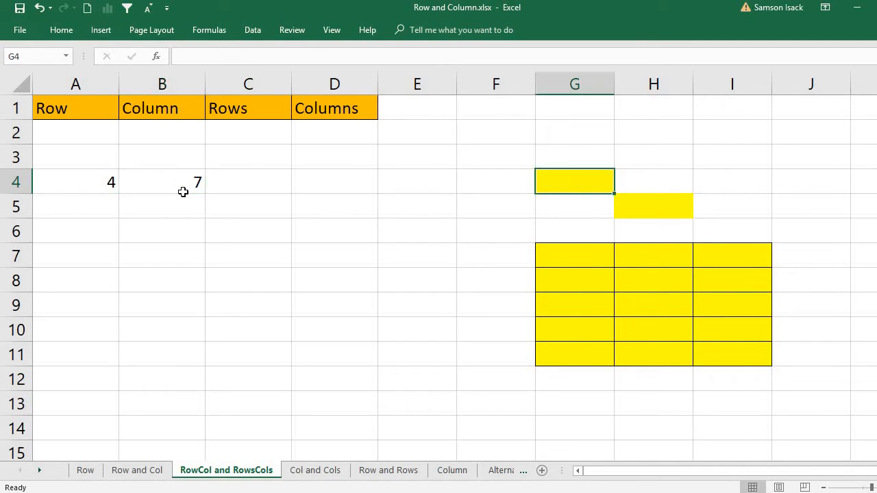
click(249, 185)
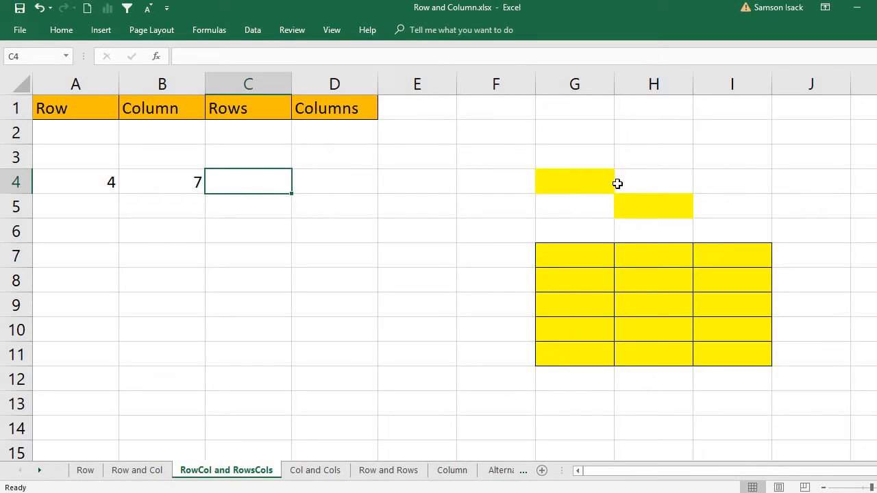
Enter =ROWS(G4) in C4, returning 1 for the single-cell reference
click(584, 180)
click(259, 185)
text(=Row)
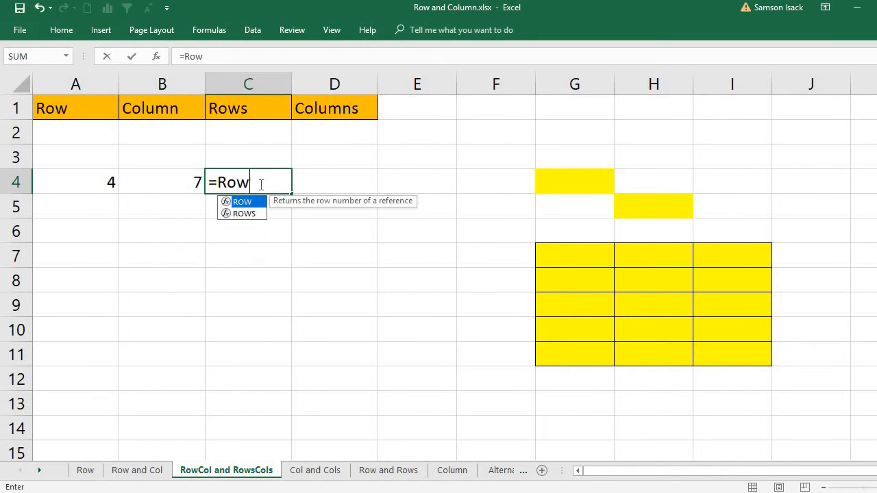
text(s()
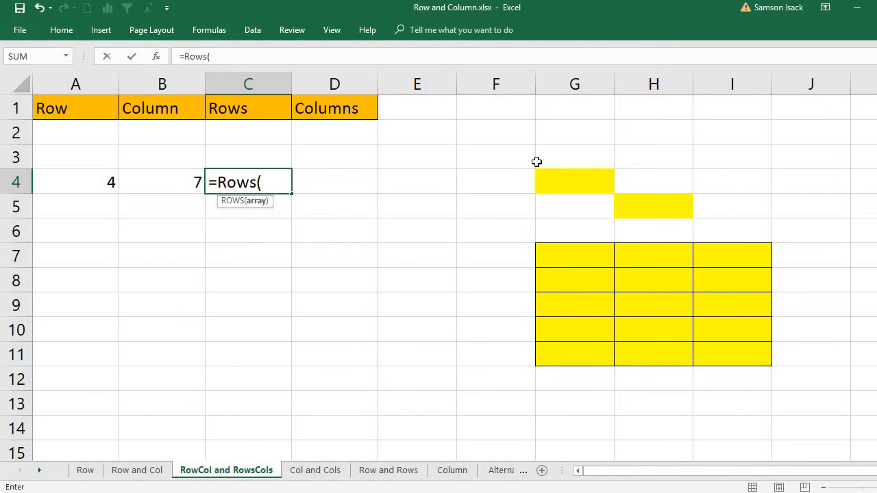
click(592, 182)
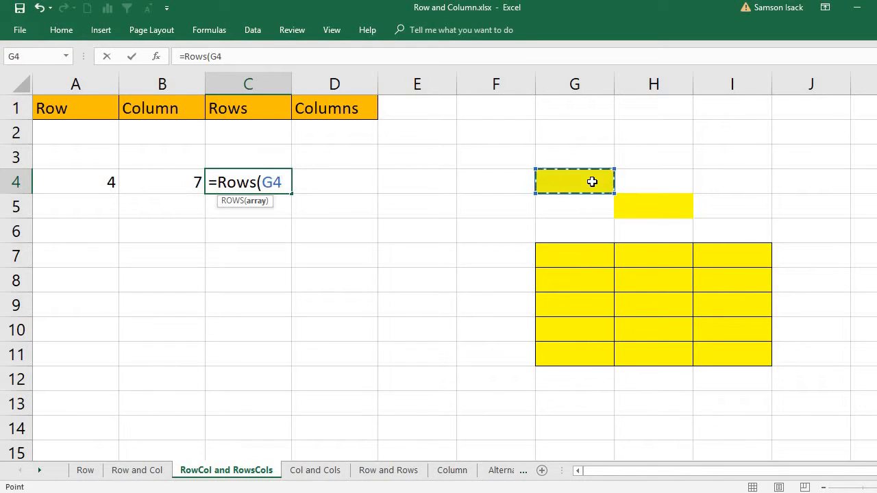
text())
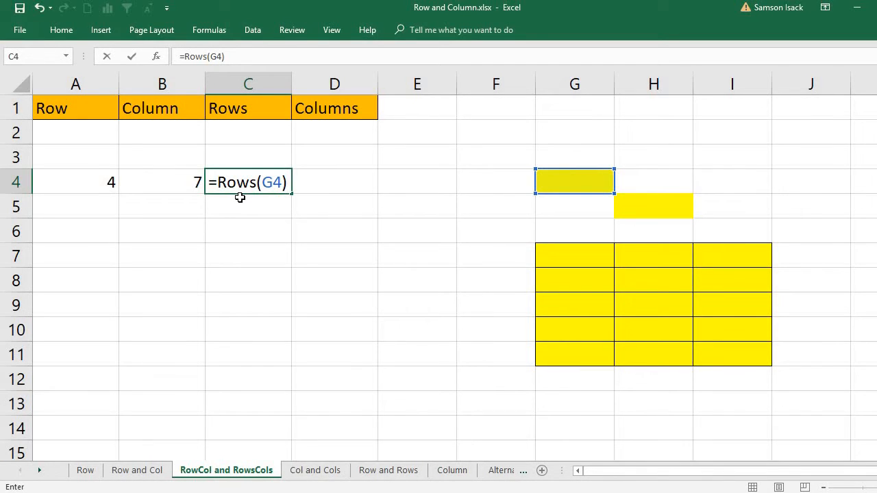
key(Return)
click(342, 182)
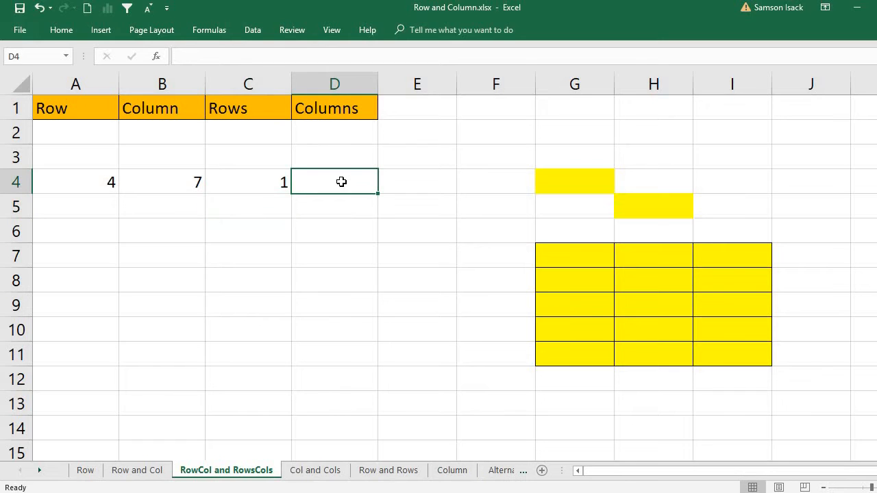
Enter =COLUMNS(G4) in D4, returning 1, then review the C4 and D4 formulas
text(=col)
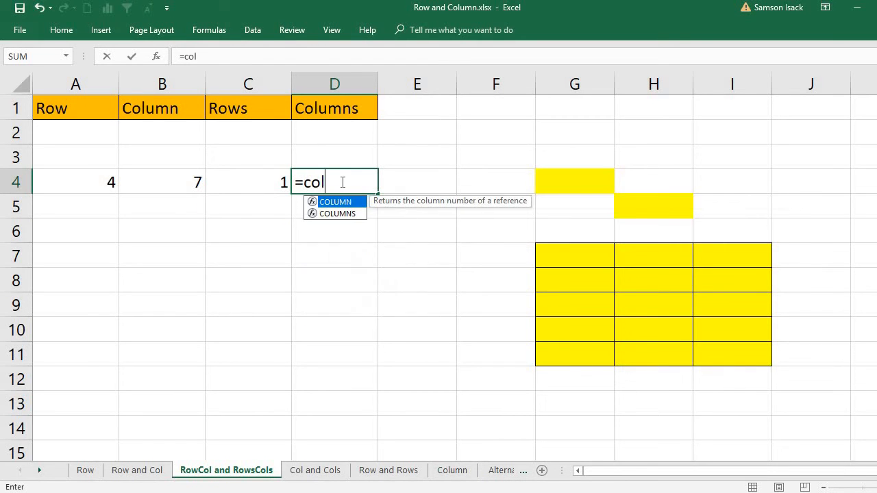
text(umns()
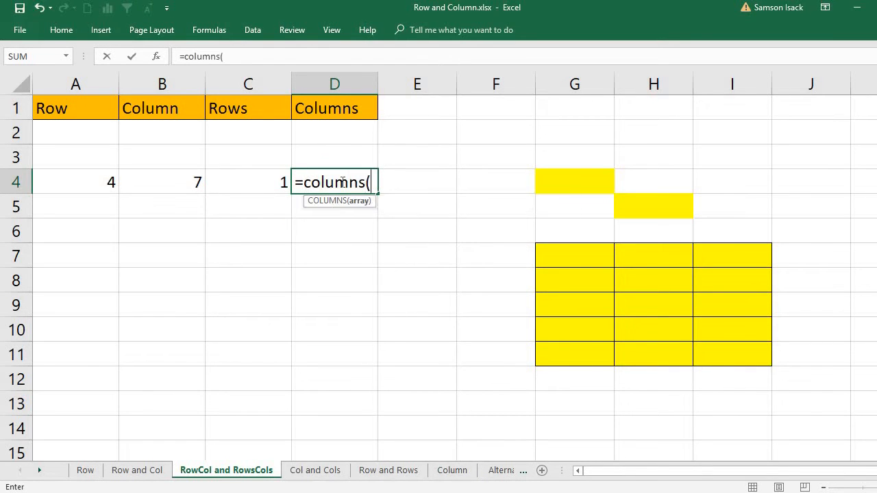
click(578, 177)
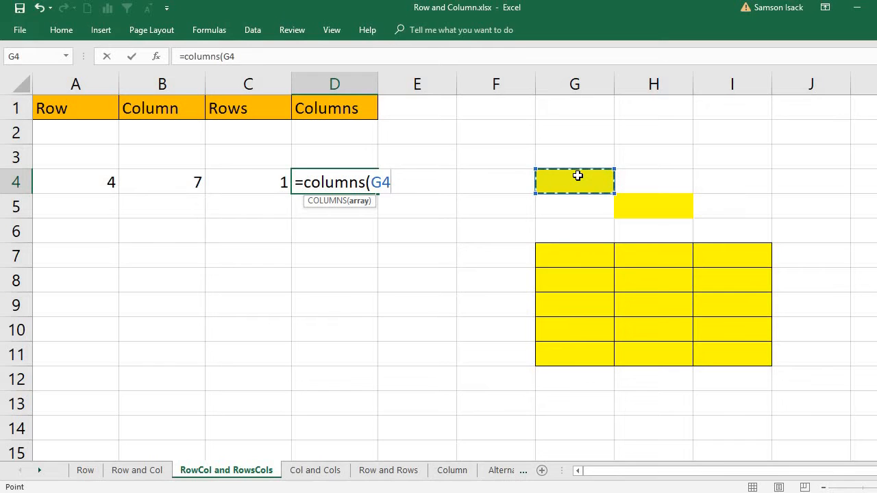
text())
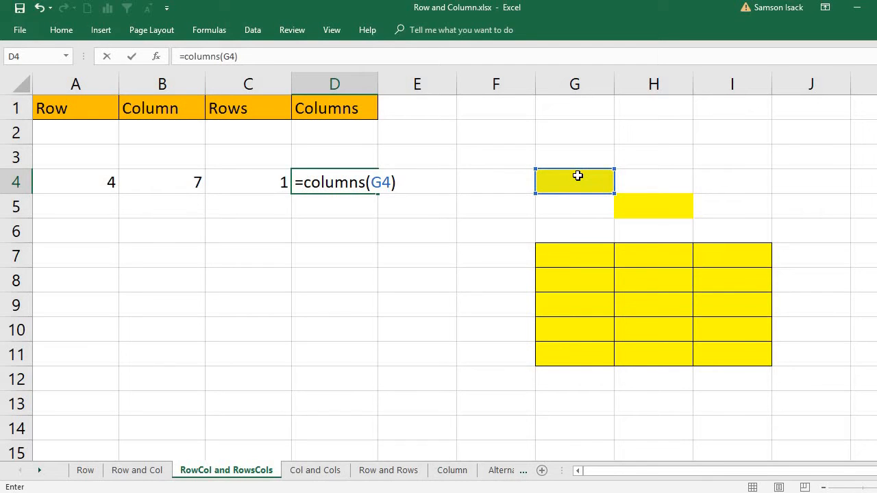
key(Return)
click(578, 177)
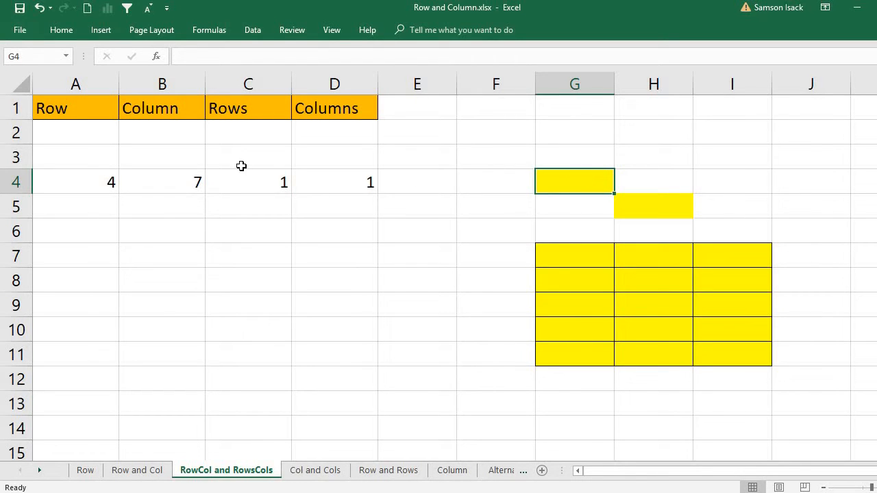
click(266, 180)
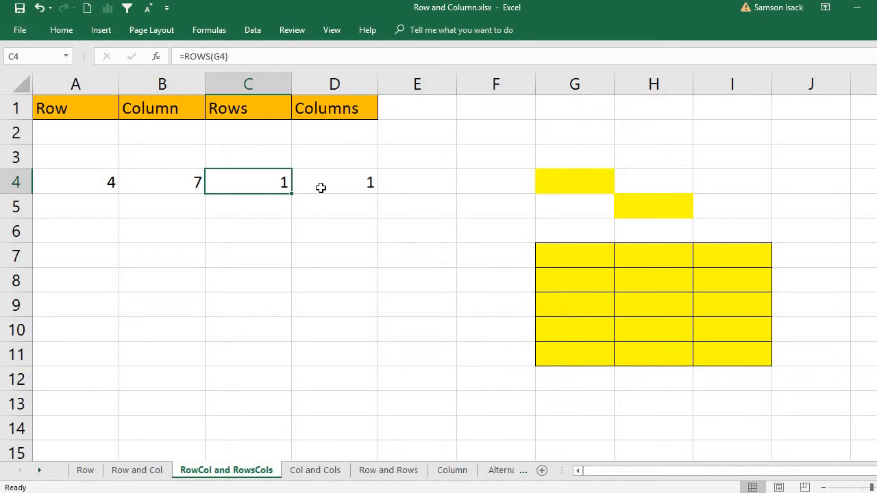
click(331, 188)
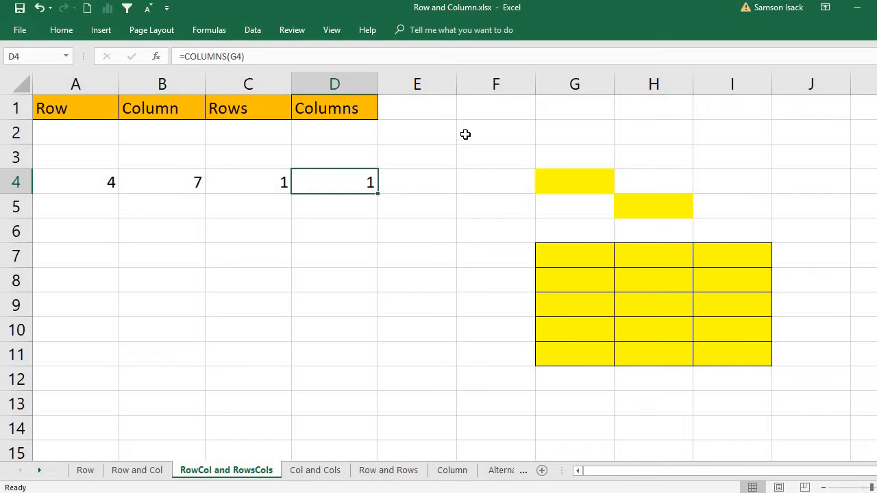
click(669, 206)
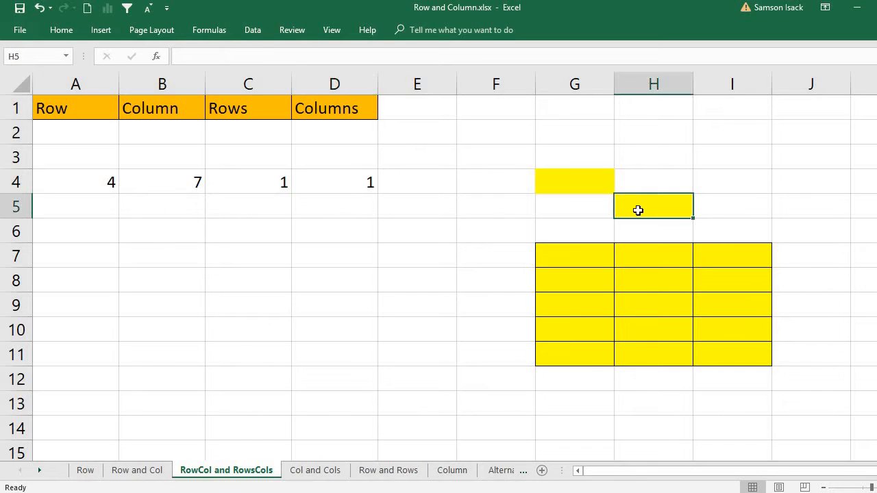
Enter =ROW(H5) in A5, returning 5, and highlight row 5 to show the match
click(112, 216)
text(=)
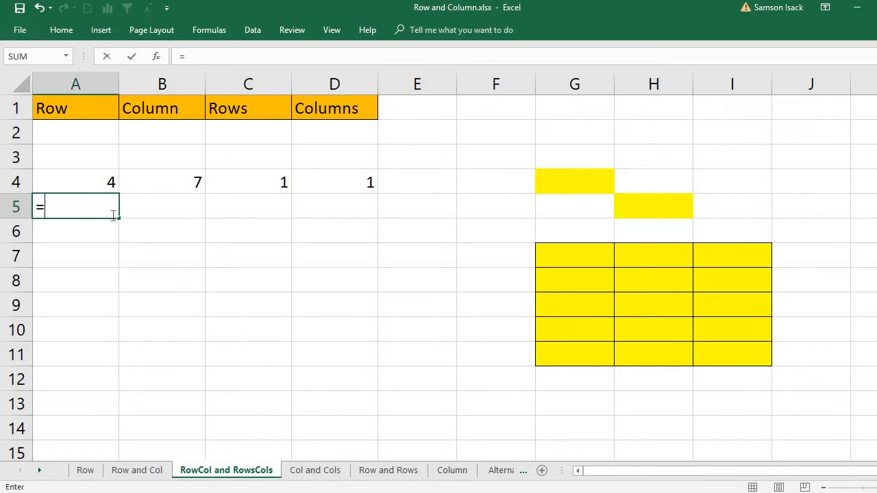
text(row)
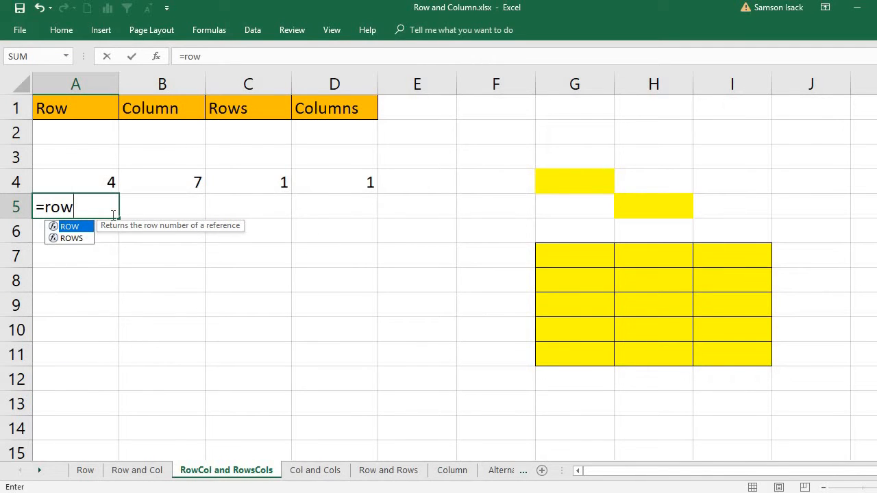
text(()
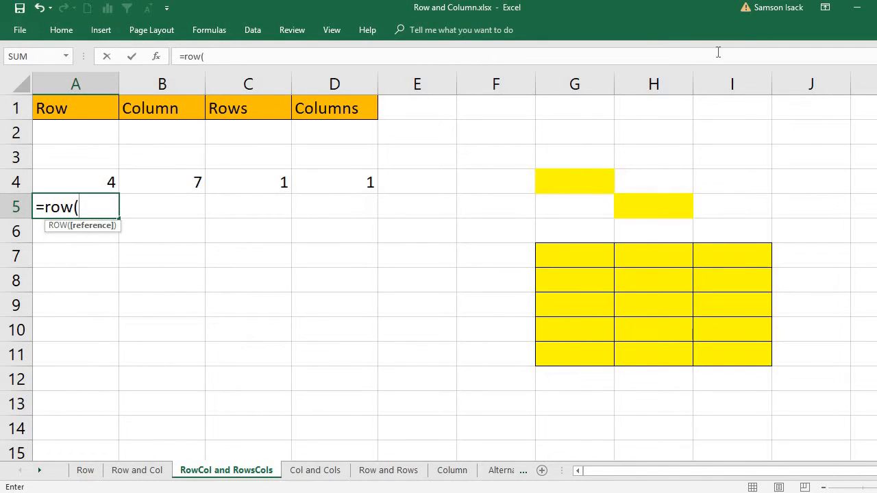
click(653, 212)
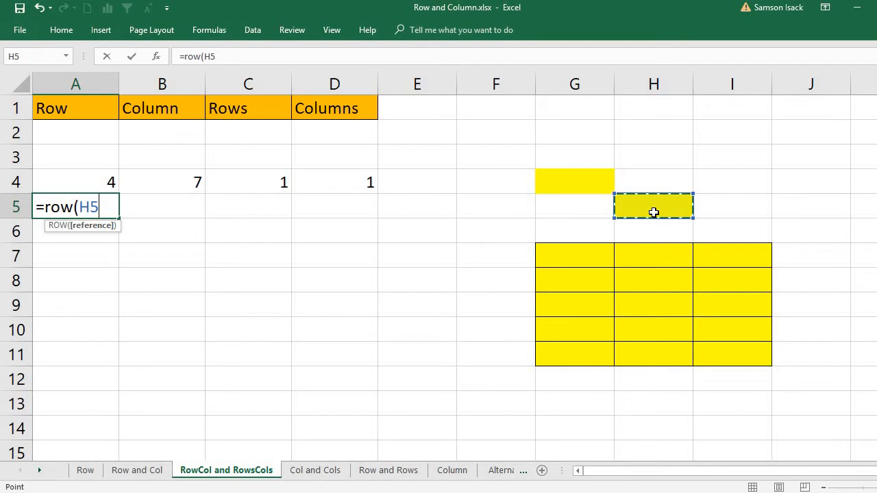
text())
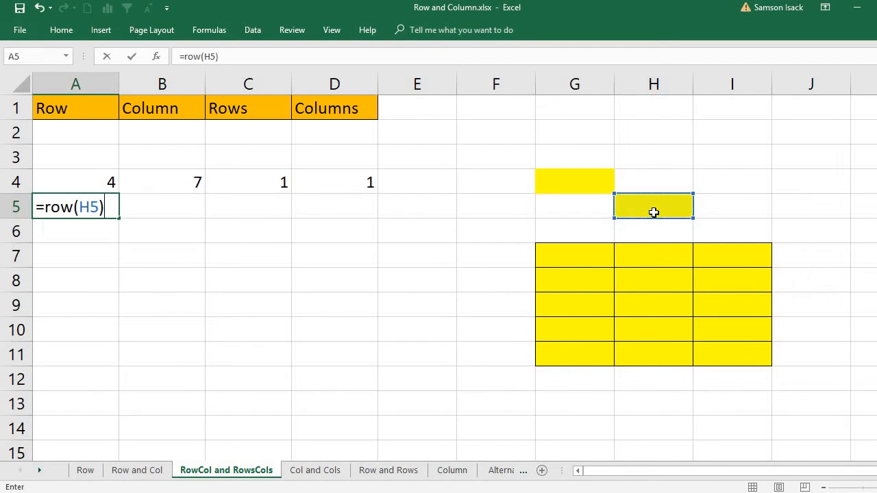
key(Return)
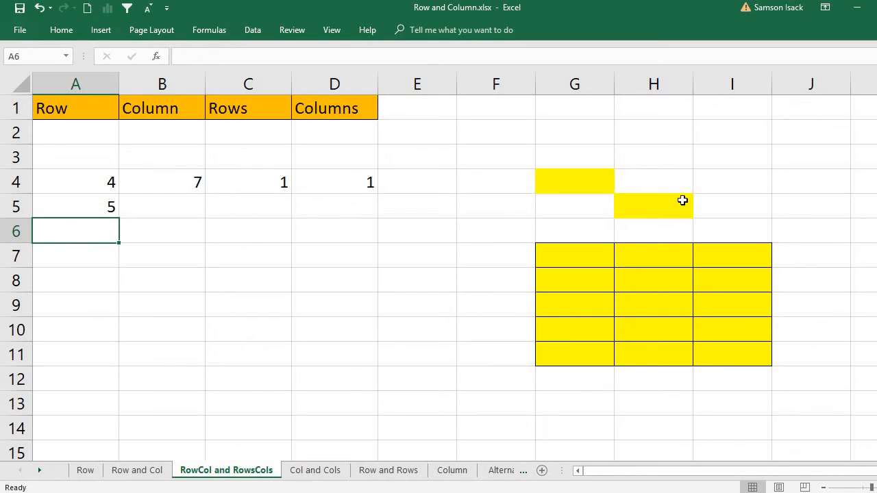
click(16, 206)
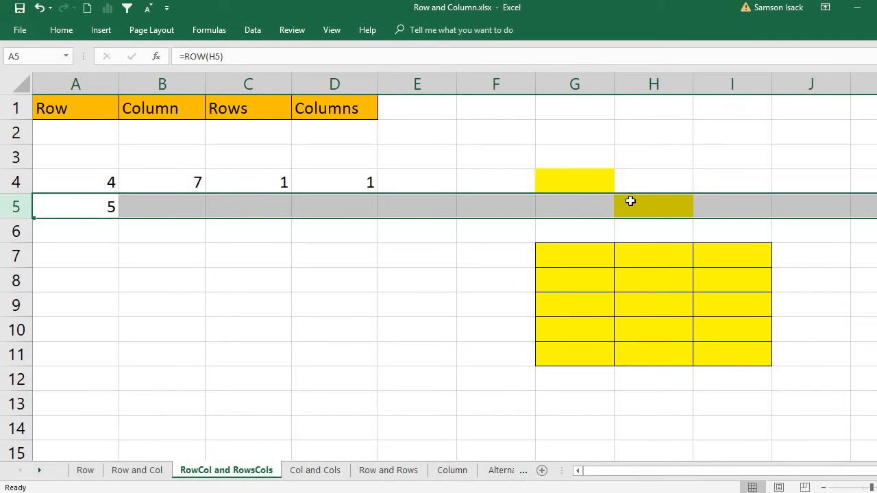
Enter =COLUMN(H5) in B5, returning 8, after removing a stray letter
click(162, 208)
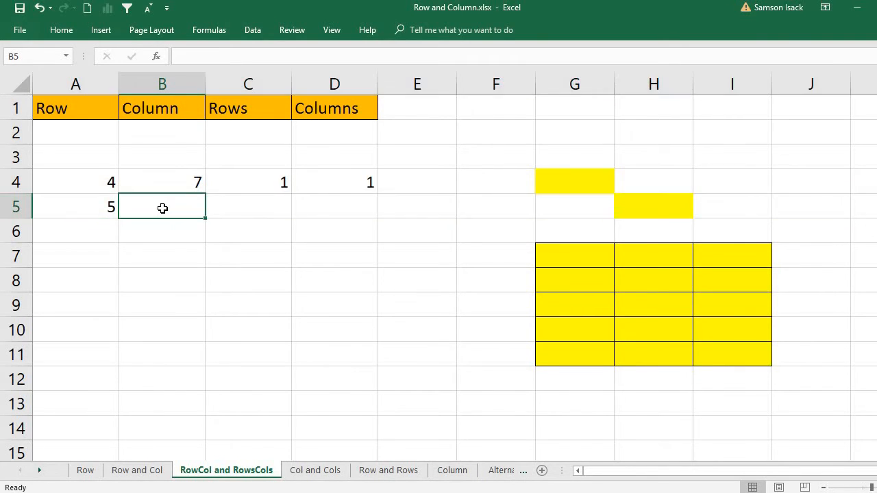
text(=)
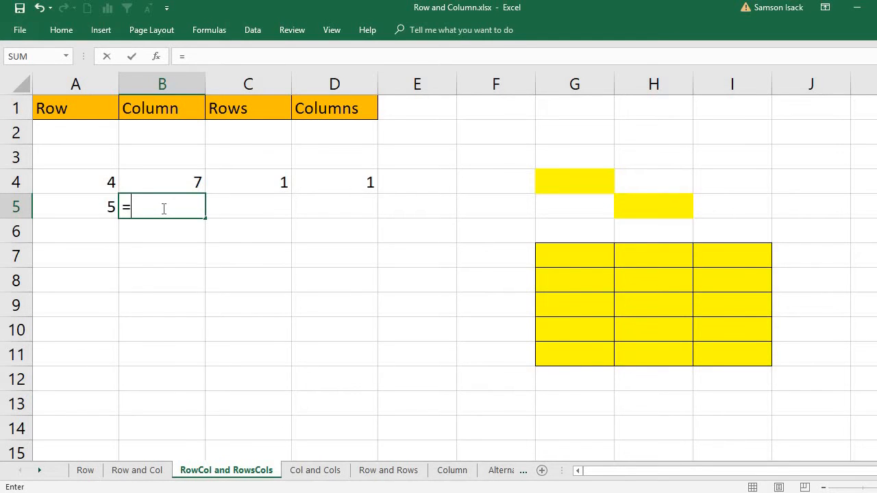
text(r)
key(BackSpace)
text(c)
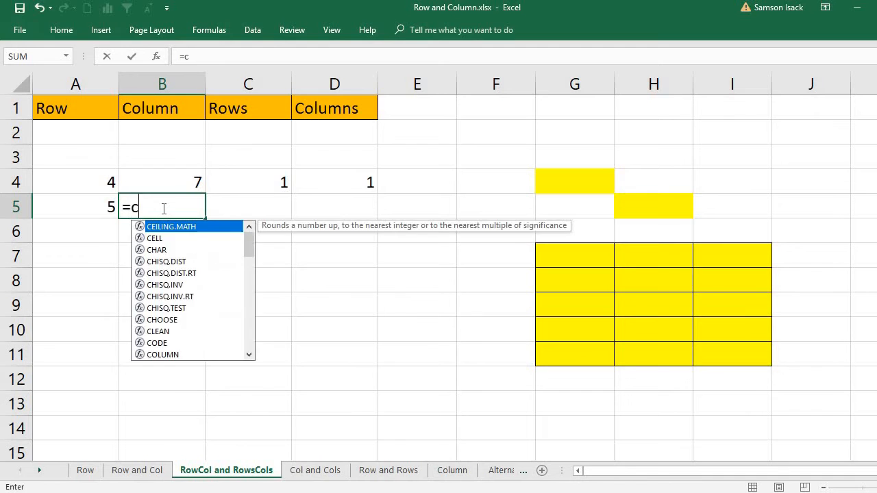
text(olumn)
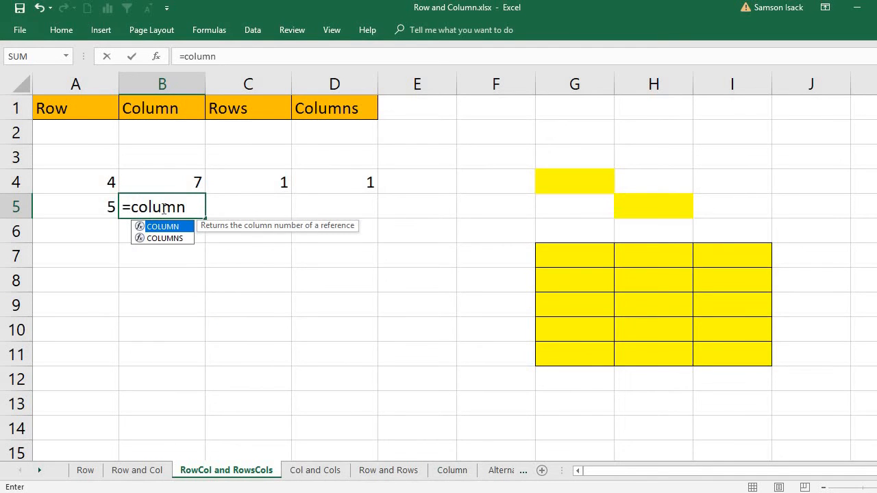
text(()
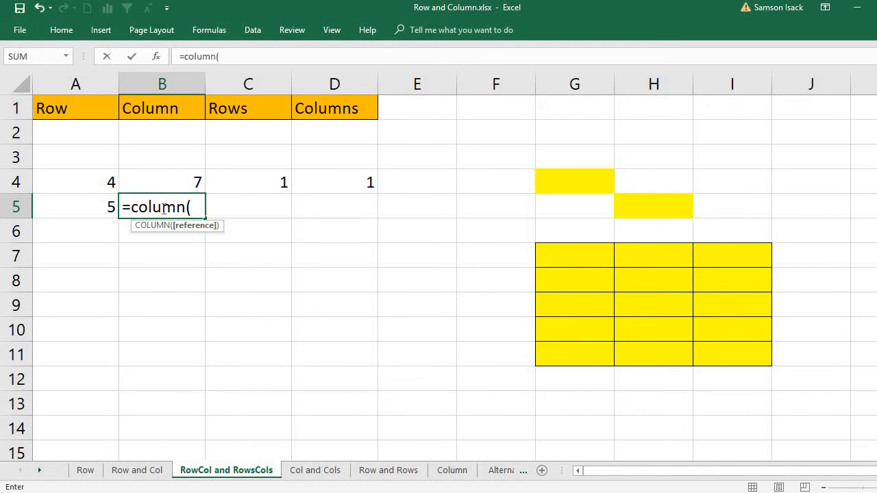
click(625, 209)
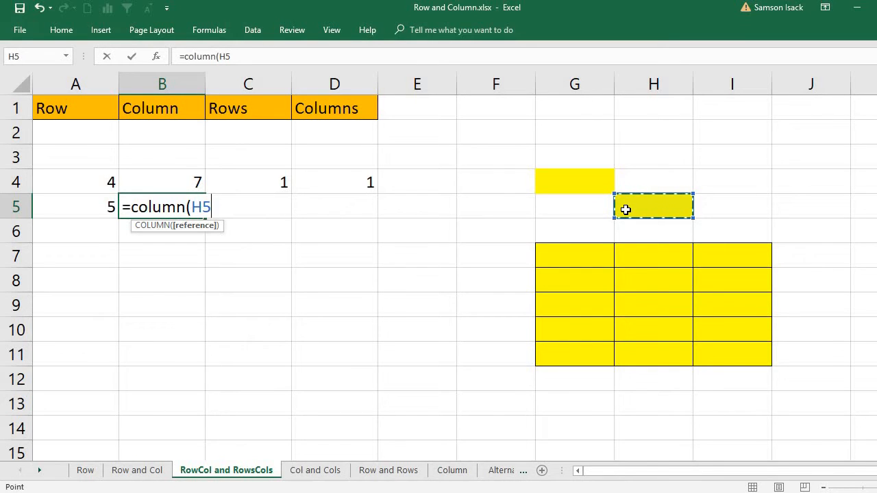
text())
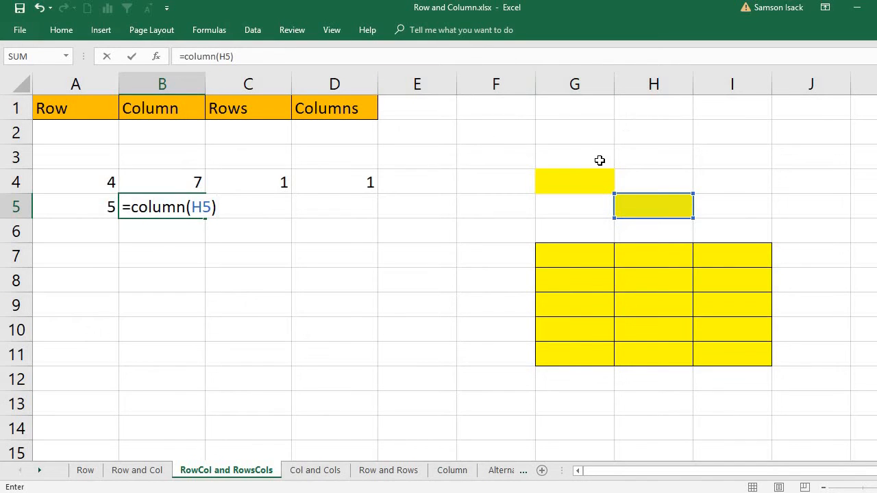
key(Return)
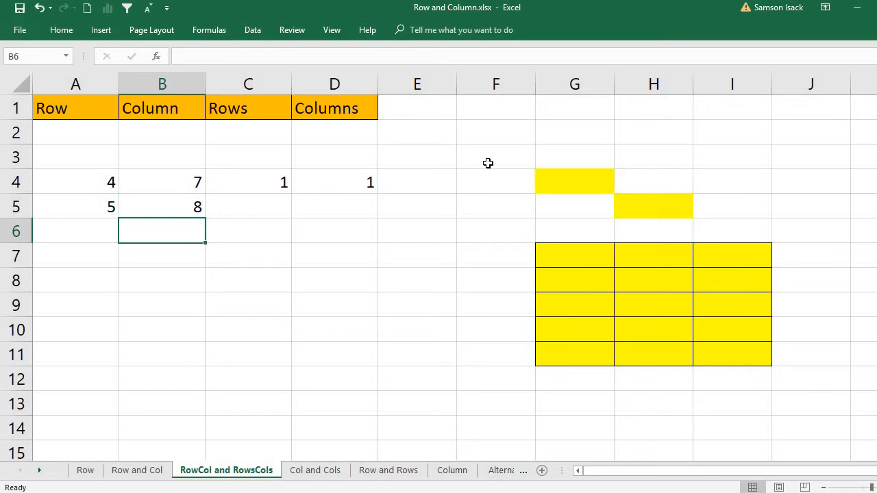
click(179, 207)
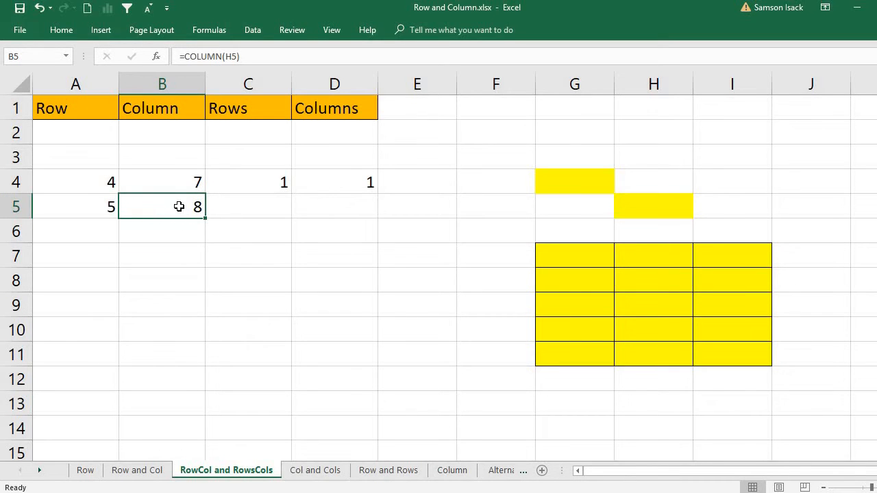
click(249, 207)
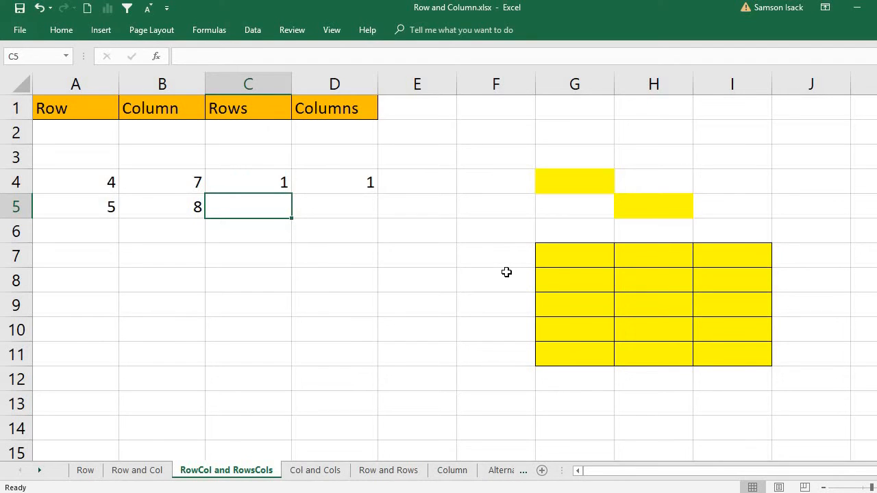
Enter =ROWS(H5) in C5, returning 1
text(=rows)
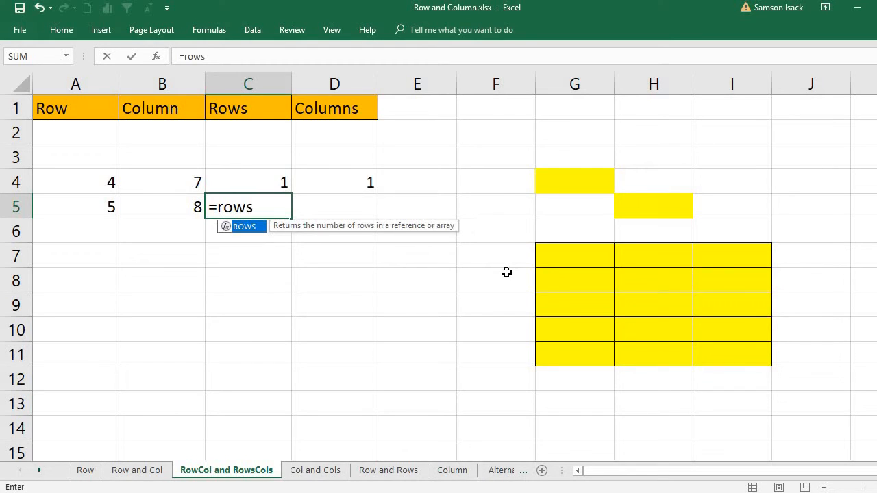
text(()
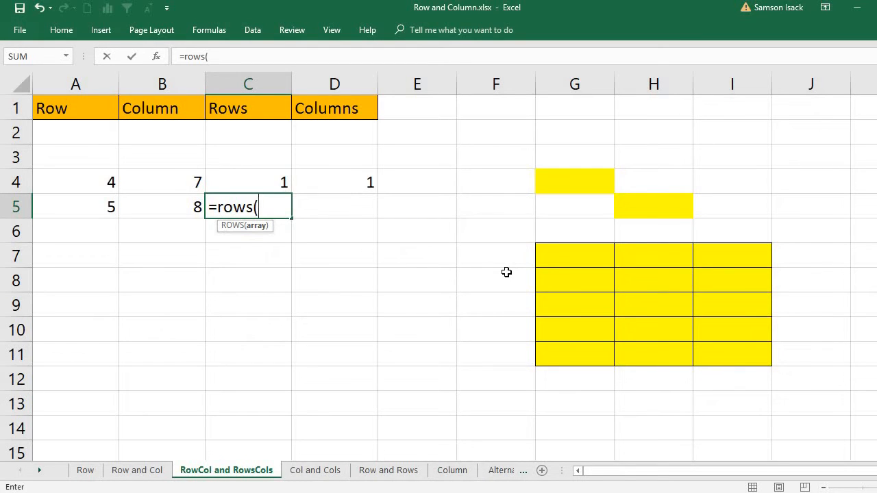
click(685, 213)
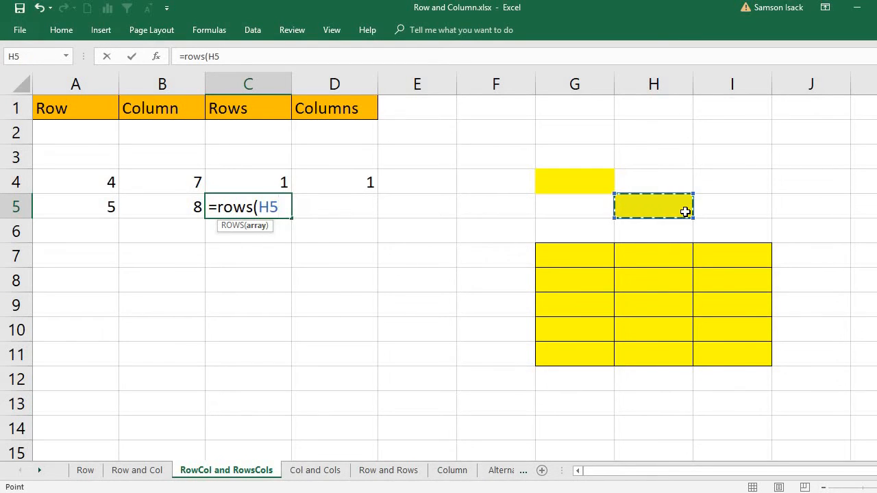
text())
key(Return)
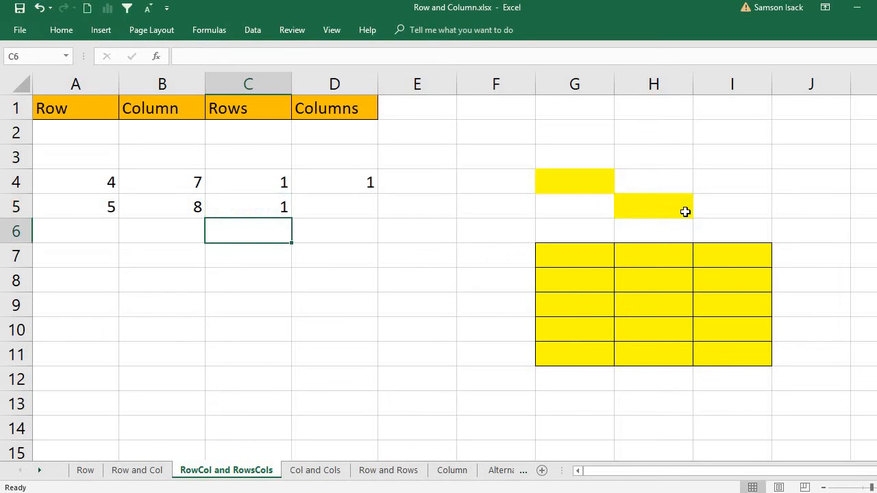
Enter =COLUMNS(H5) in D5, returning 1, then select the yellow block G7:I11
click(335, 209)
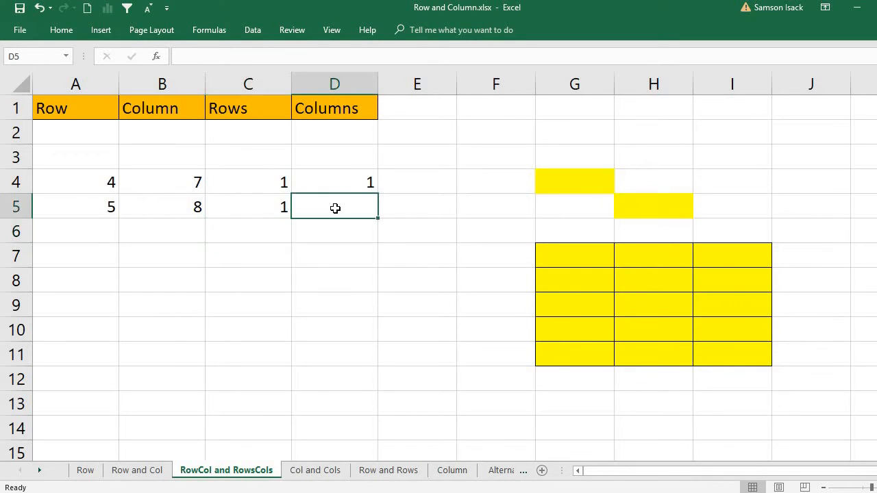
text(=co)
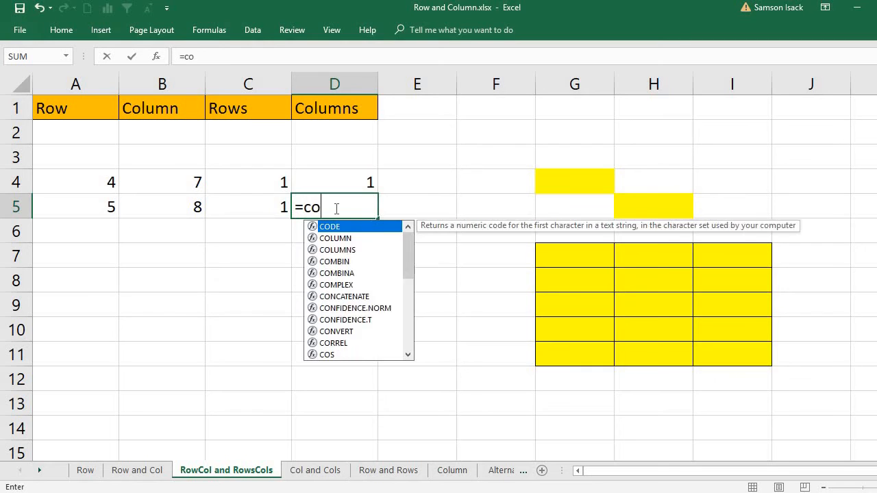
text(lumns)
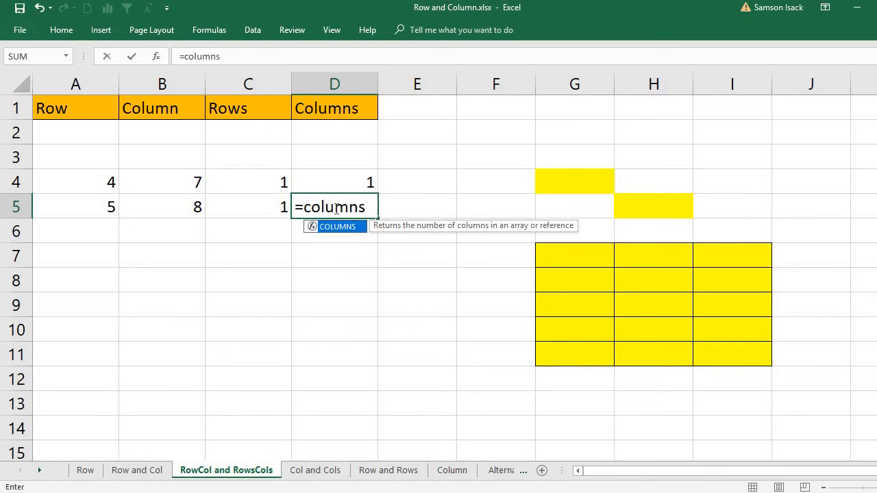
text(()
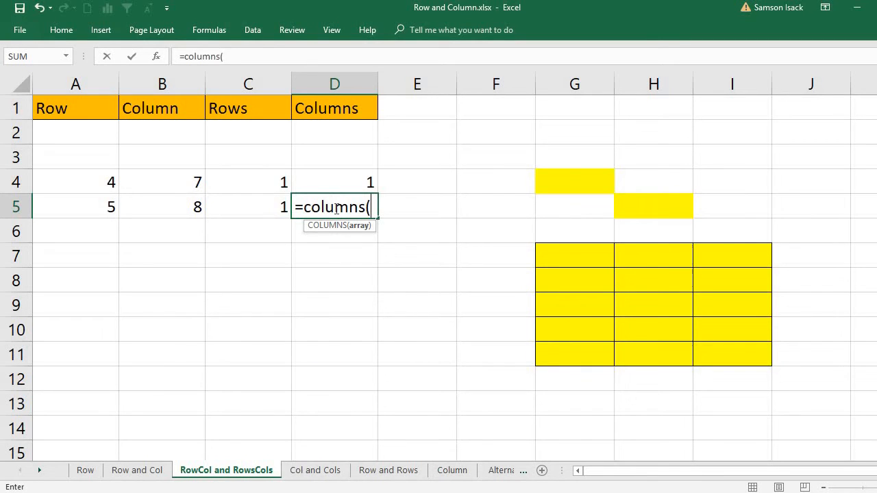
click(651, 201)
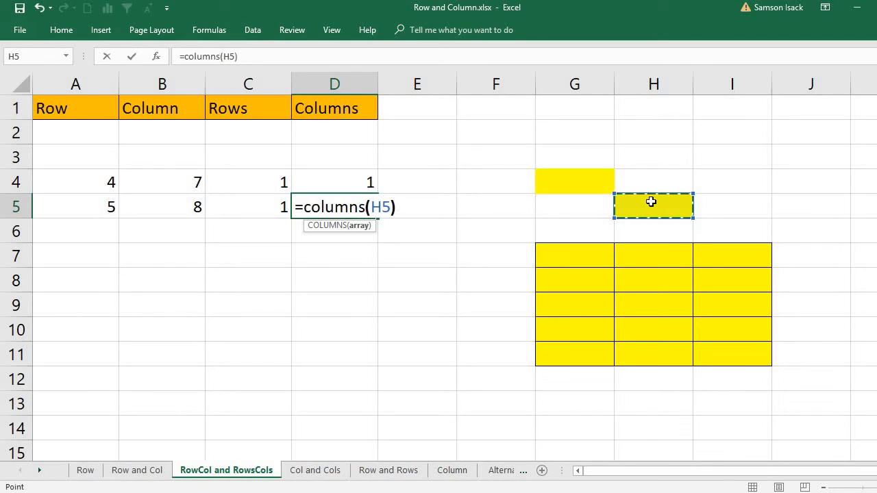
key(Return)
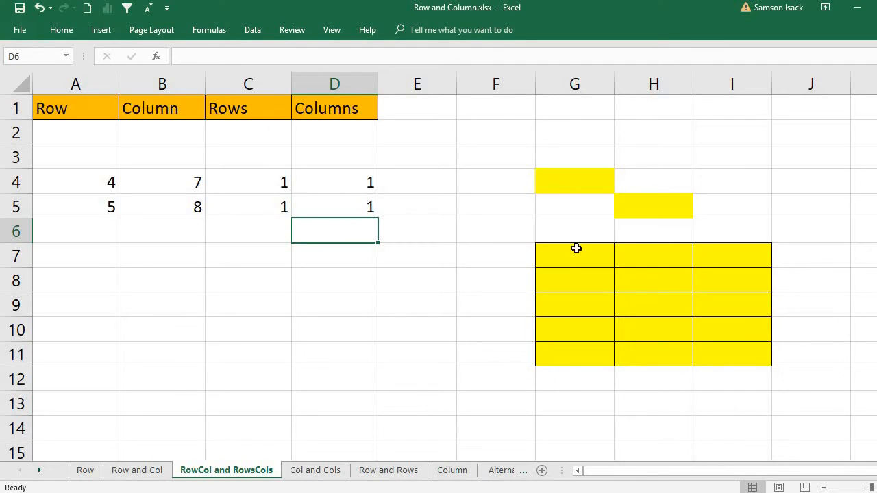
mouse_move(576, 250)
mouse_down()
mouse_move(654, 261)
mouse_move(717, 353)
mouse_up()
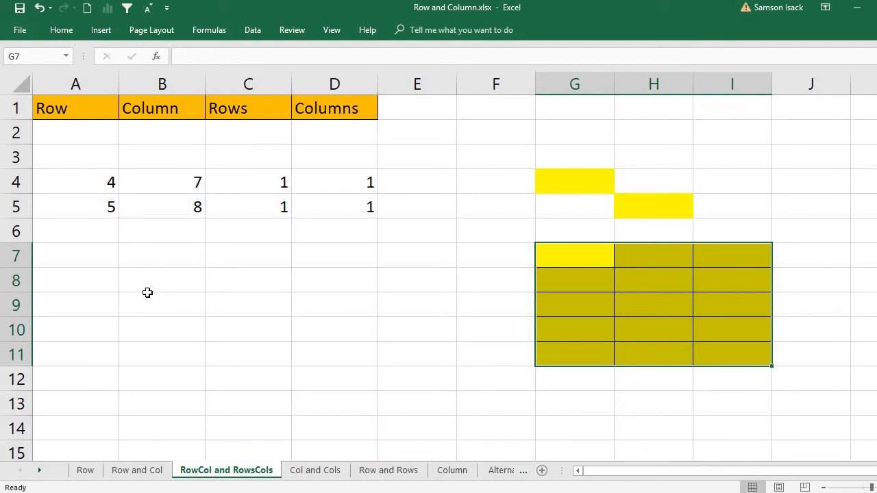
Enter =ROW(G7:I11) in A7, returning 7, and compare it with G7 and row 7
click(105, 255)
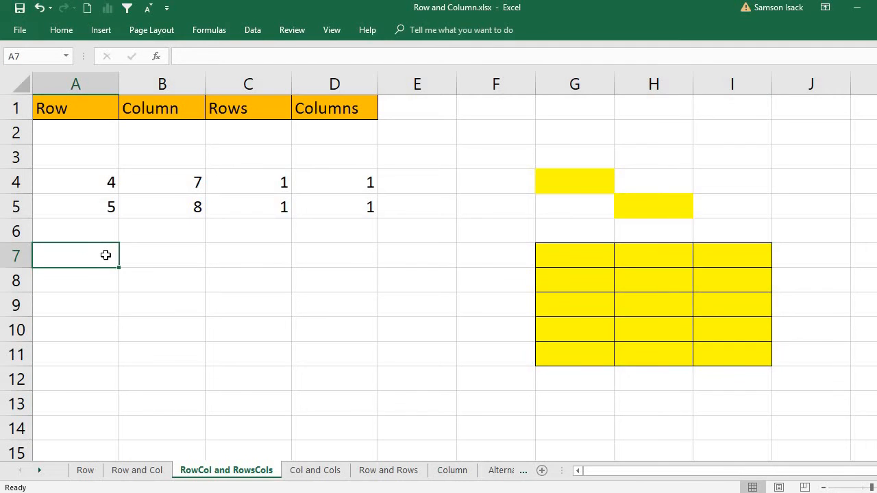
text(=r)
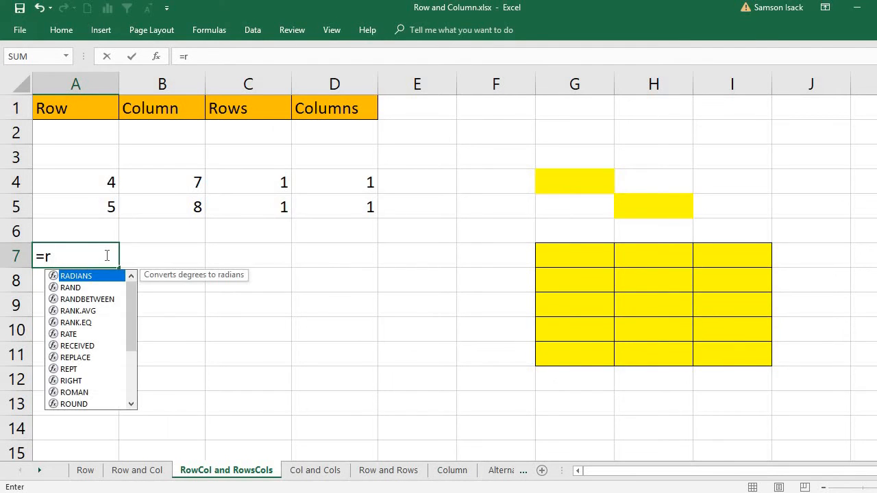
text(ow)
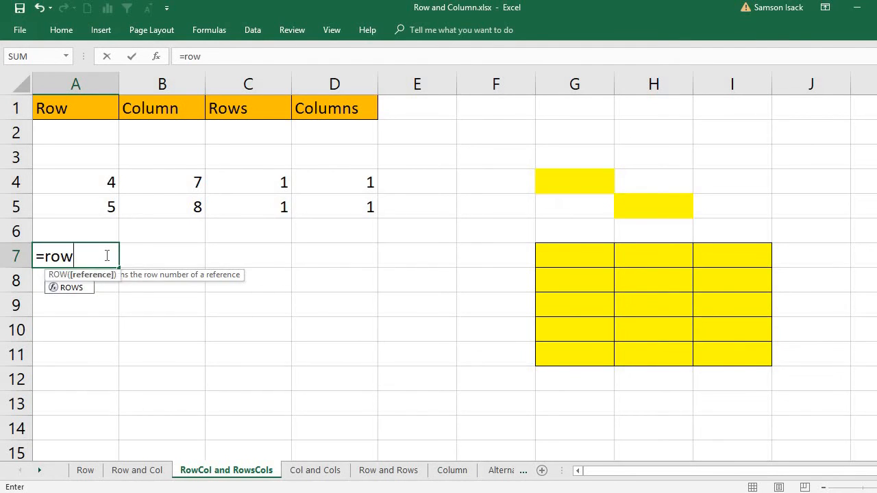
text(()
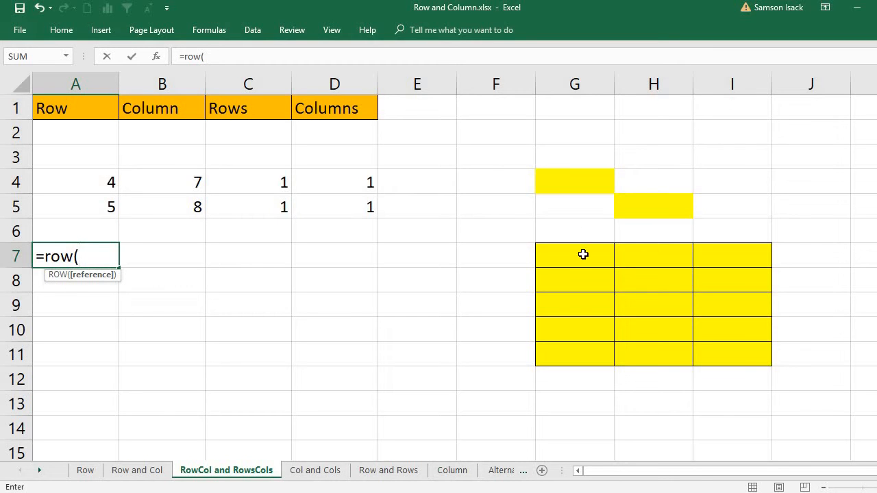
drag(584, 255, 737, 346)
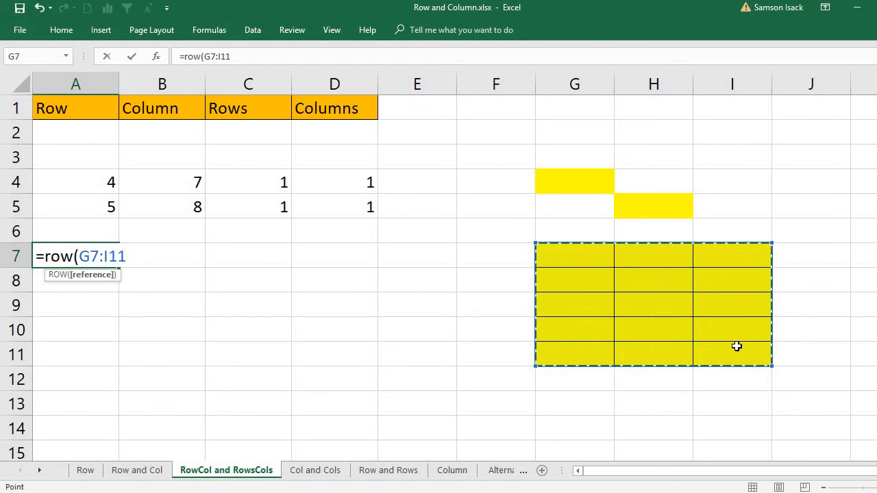
text())
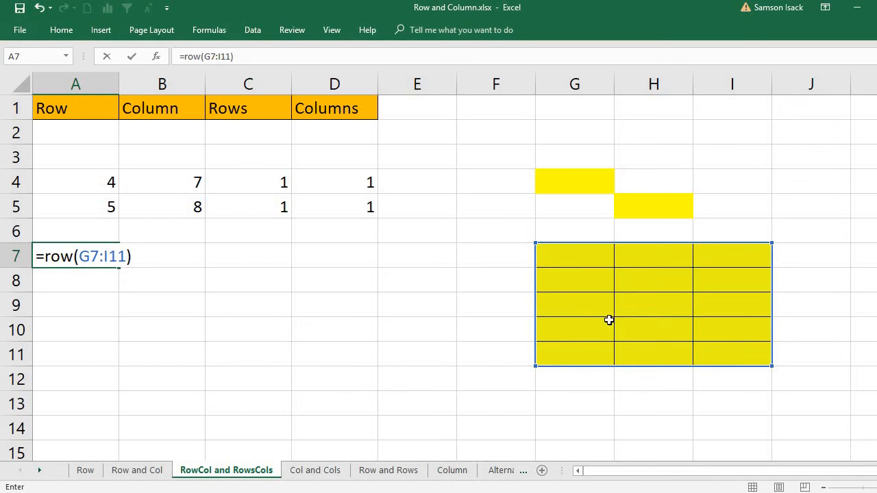
key(Return)
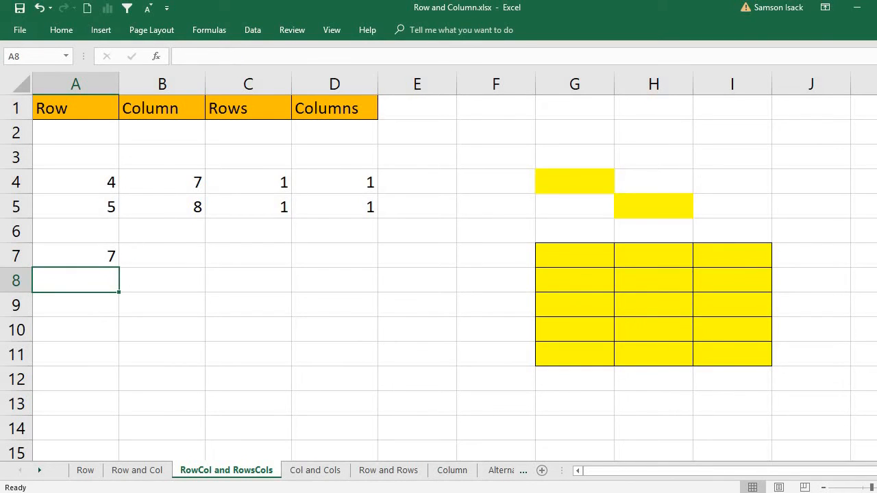
click(88, 258)
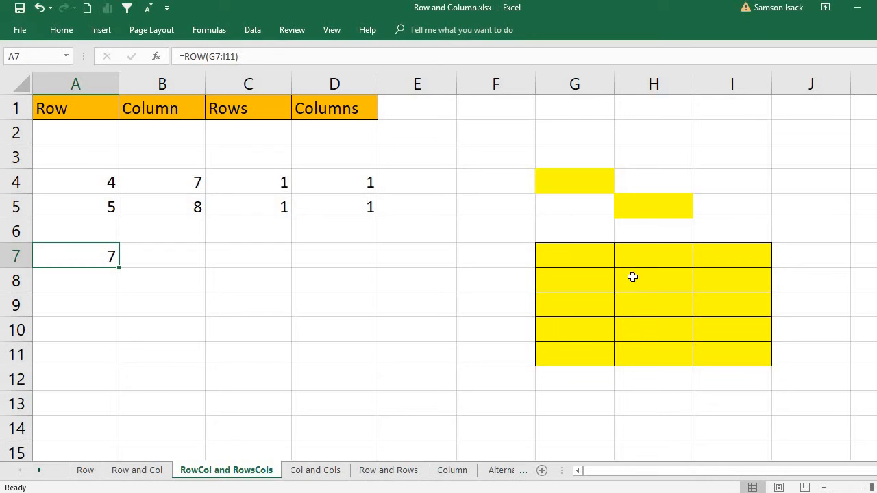
click(594, 259)
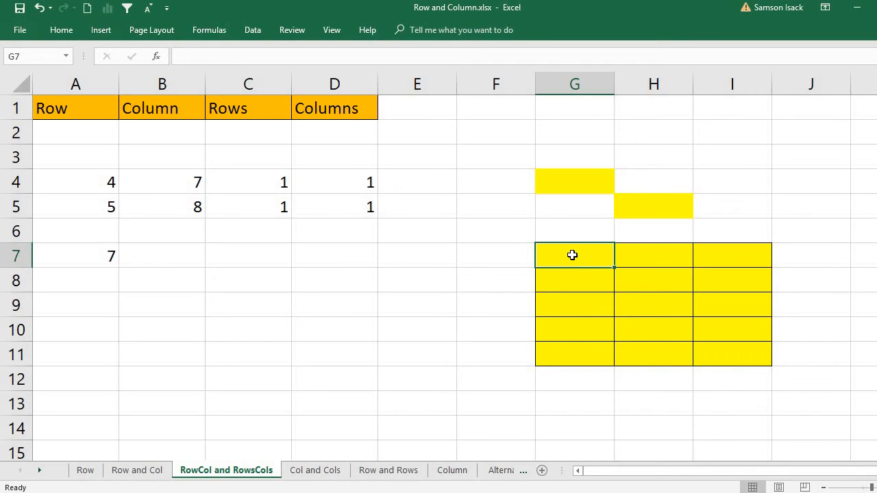
click(21, 258)
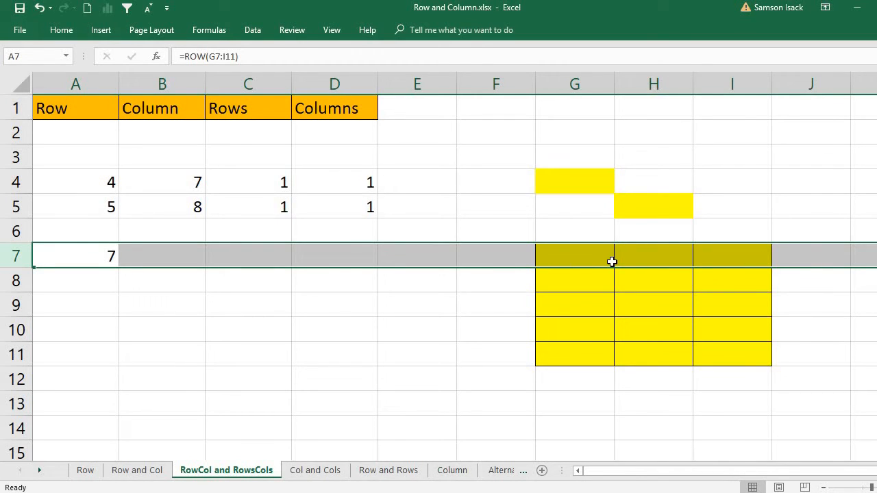
Enter =COLUMN(G7:I11) in B7, returning 7 for the block's first column
click(170, 261)
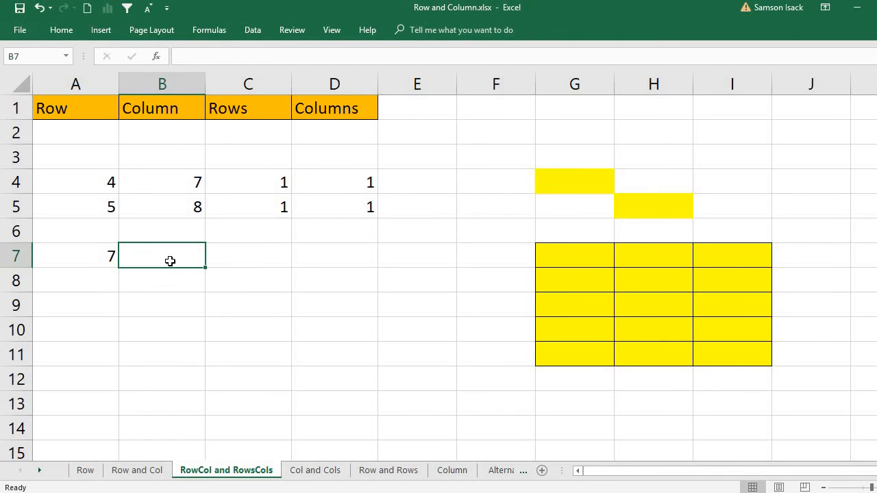
text(=column)
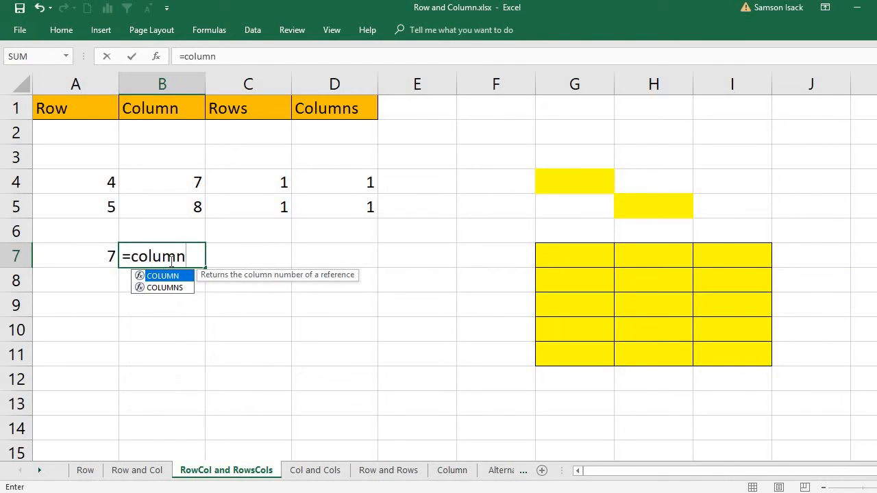
text(()
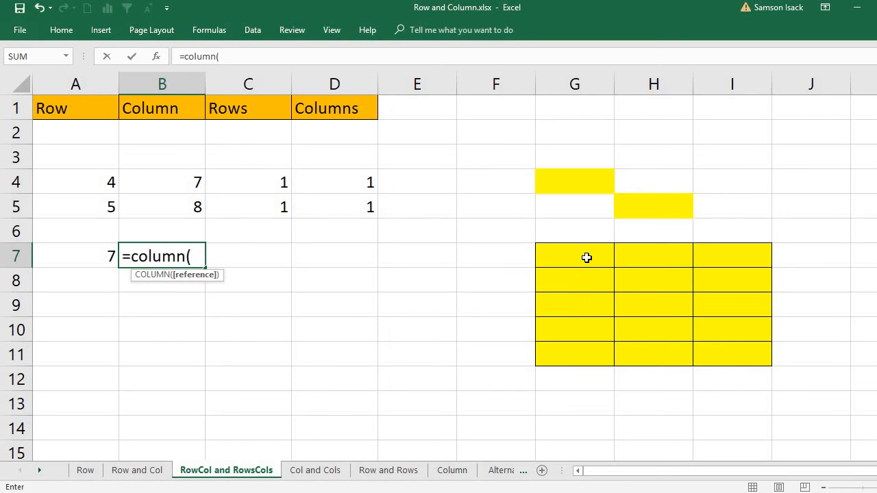
drag(587, 258, 736, 347)
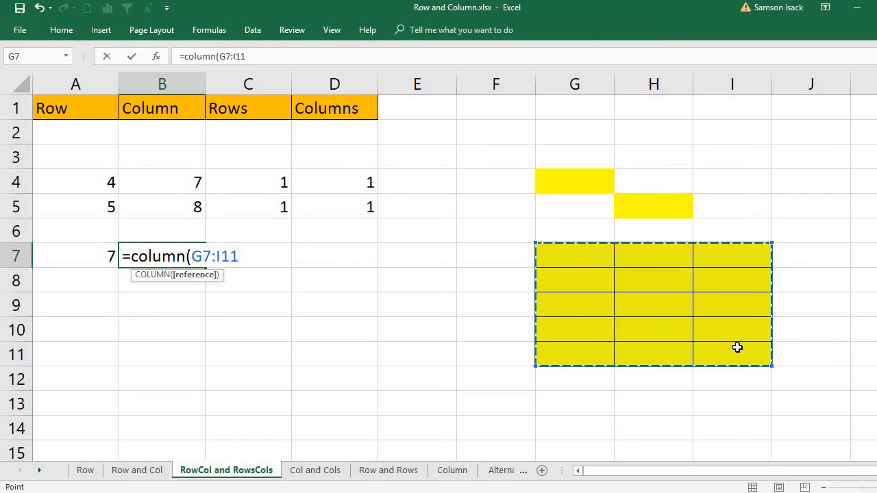
text())
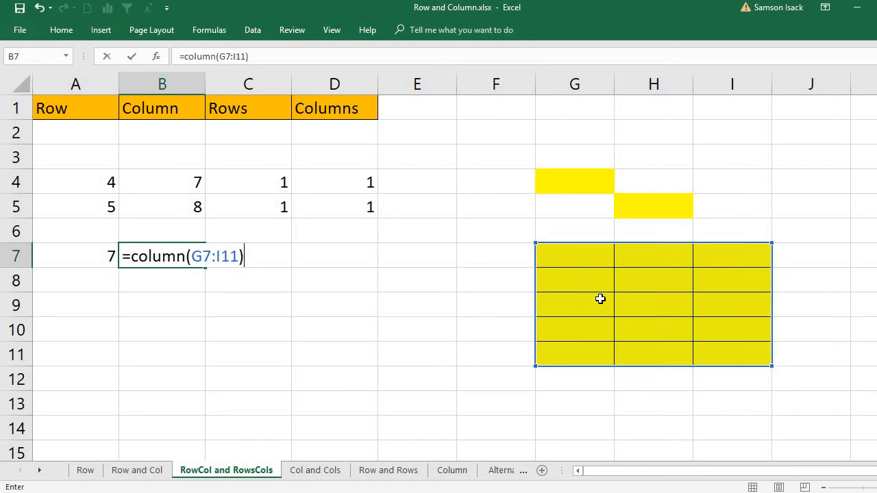
key(Return)
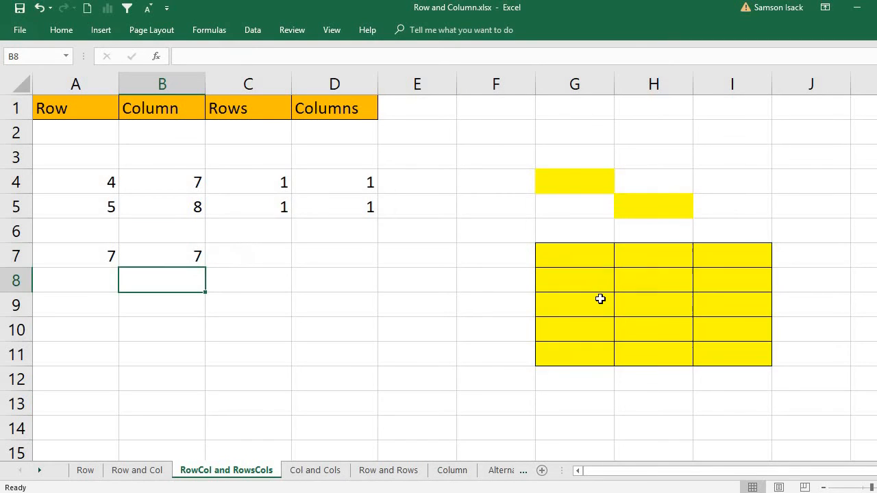
click(181, 257)
Enter =ROWS(G7:I11) in C7, returning 5
click(272, 263)
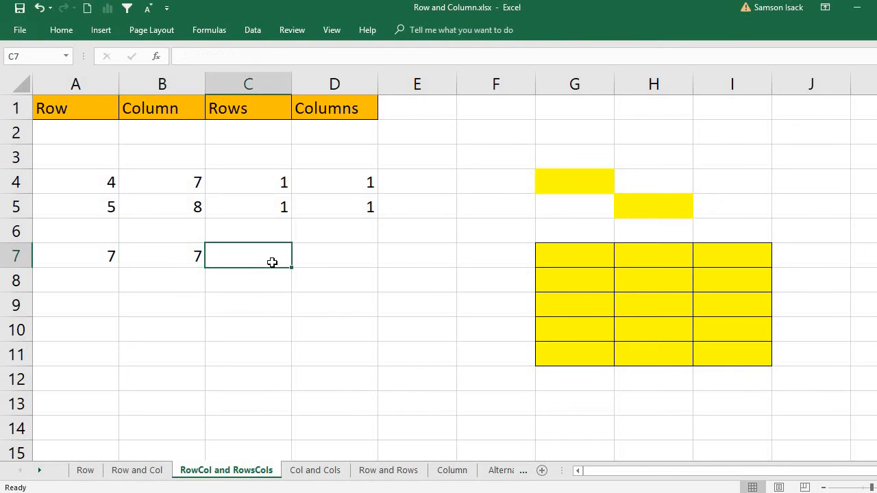
text(=r)
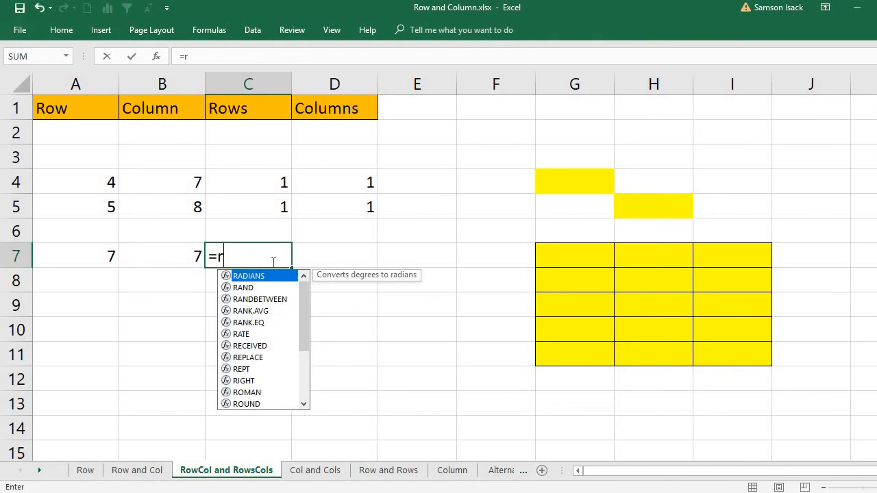
text(ows)
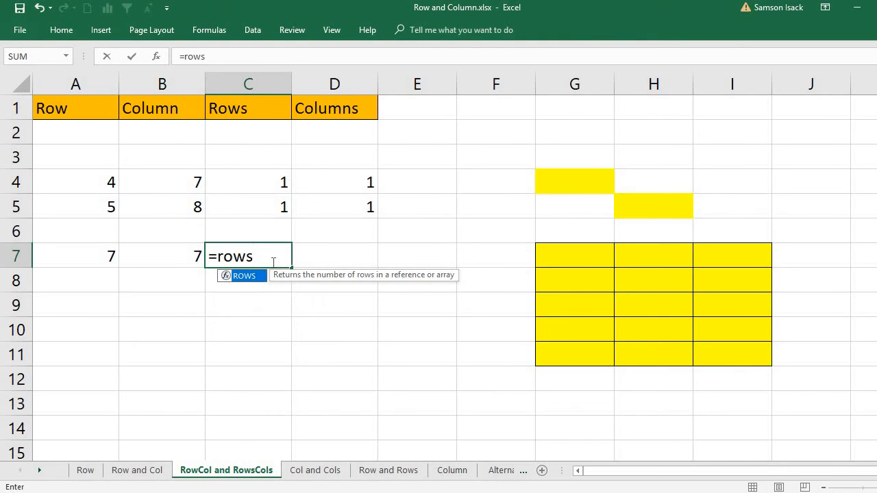
text(()
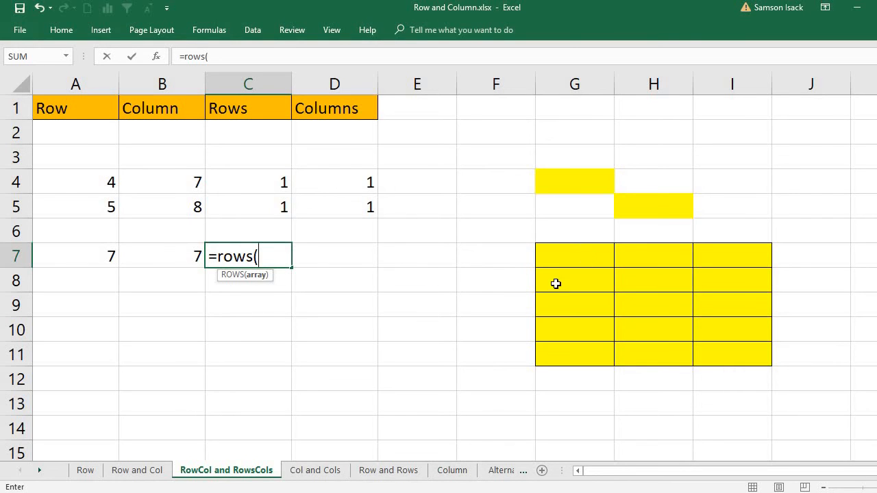
drag(571, 251, 750, 356)
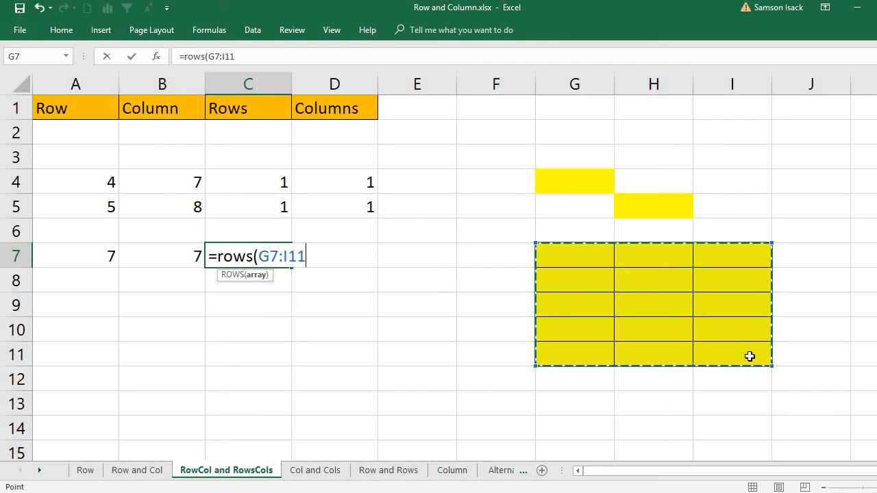
text())
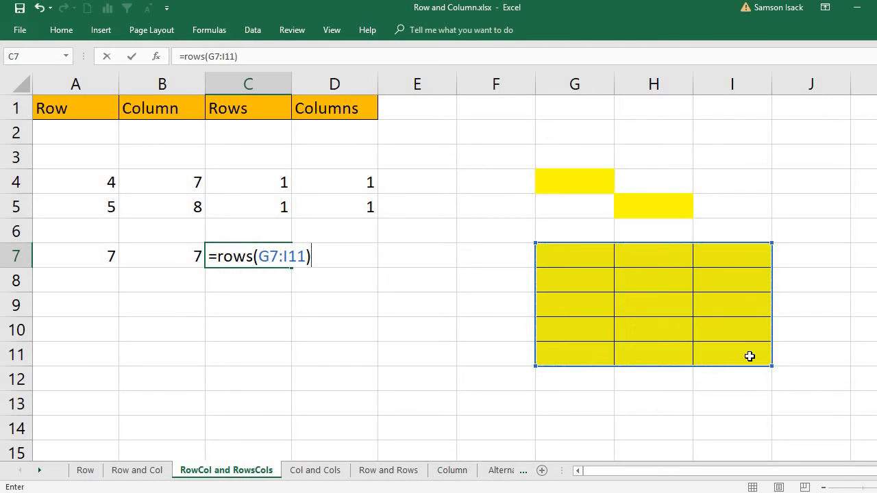
key(Return)
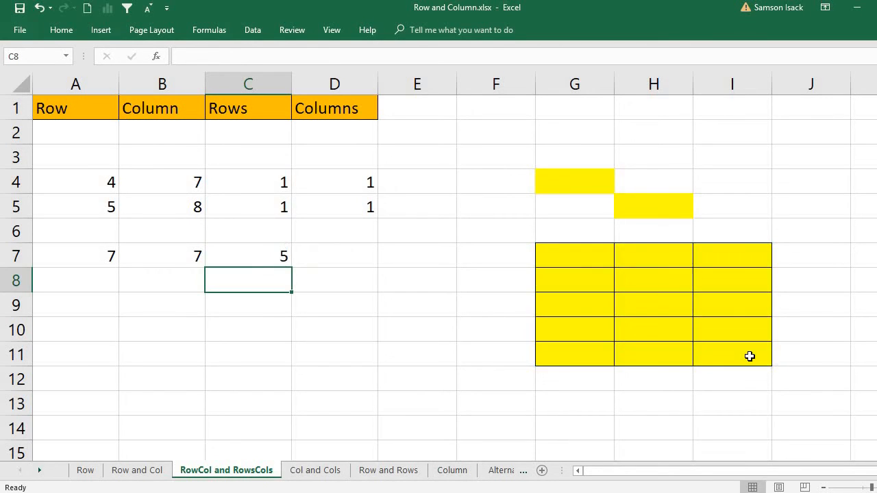
Step down G7 to G11 to count the yellow block's five rows
click(562, 266)
click(568, 281)
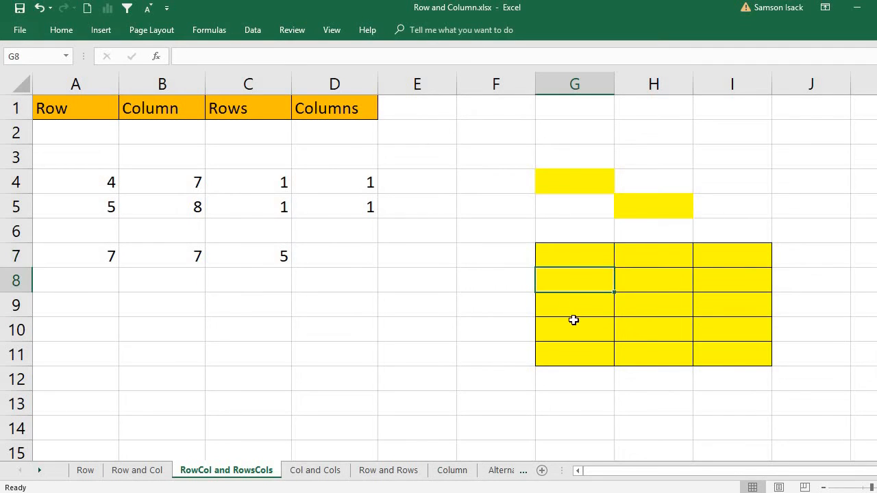
click(575, 310)
click(575, 334)
click(574, 378)
click(578, 261)
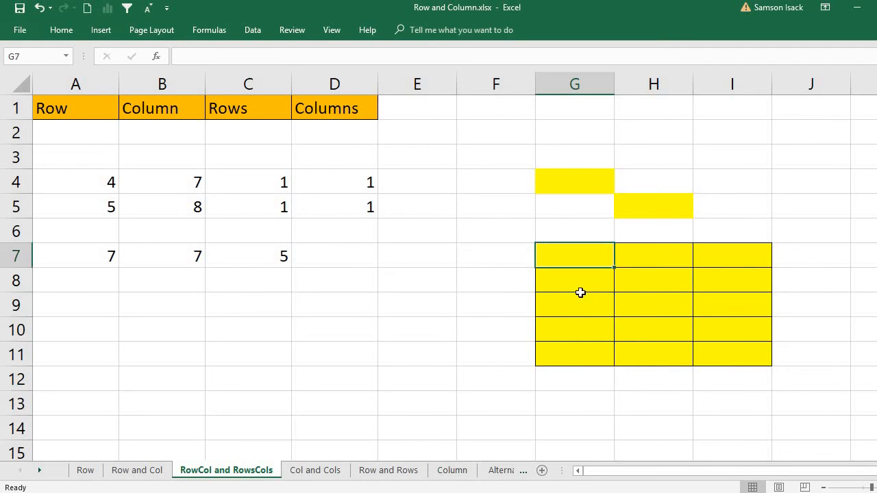
click(581, 288)
click(583, 305)
click(583, 330)
click(585, 355)
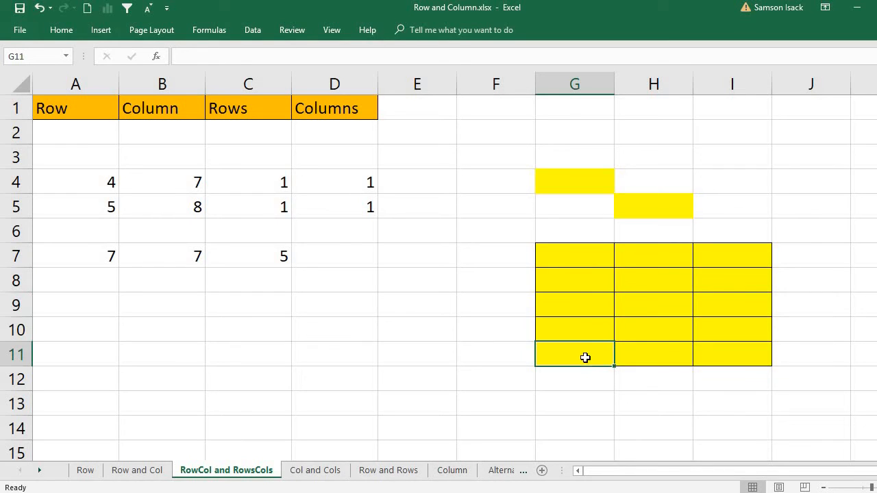
Enter =COLUMNS(G7:I11) in D7 to count the yellow block's columns, returning 3
click(321, 257)
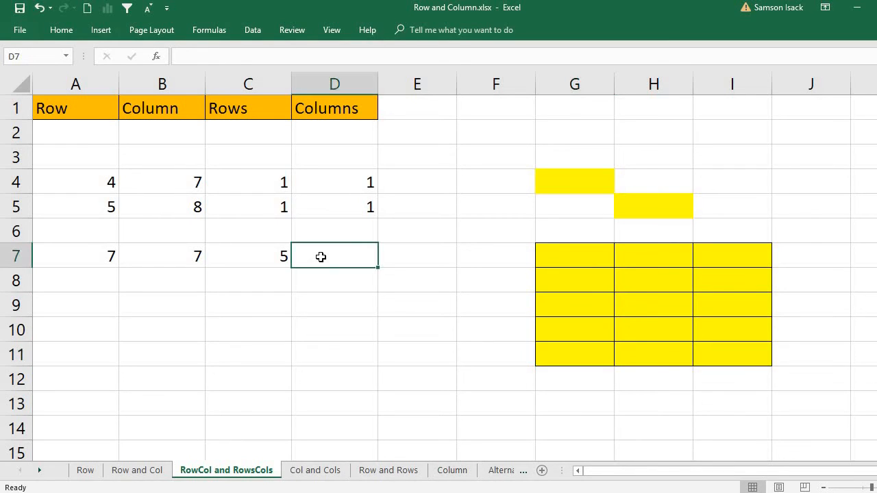
text(=)
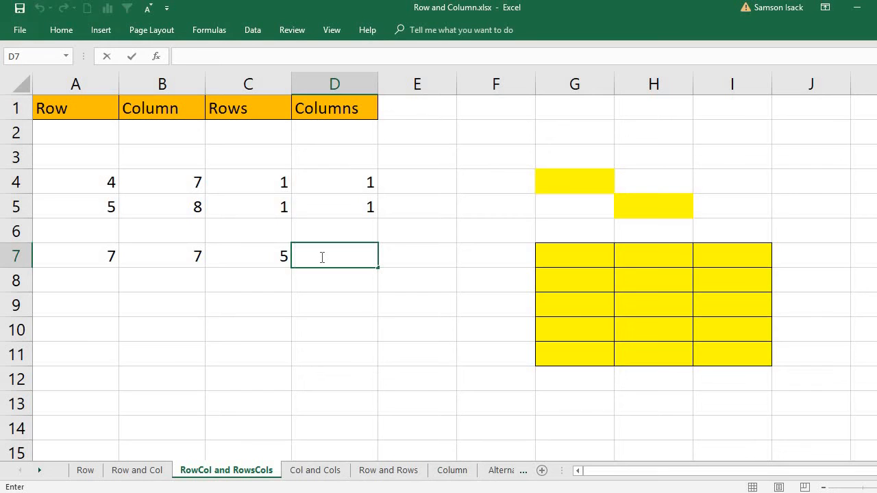
text(colu)
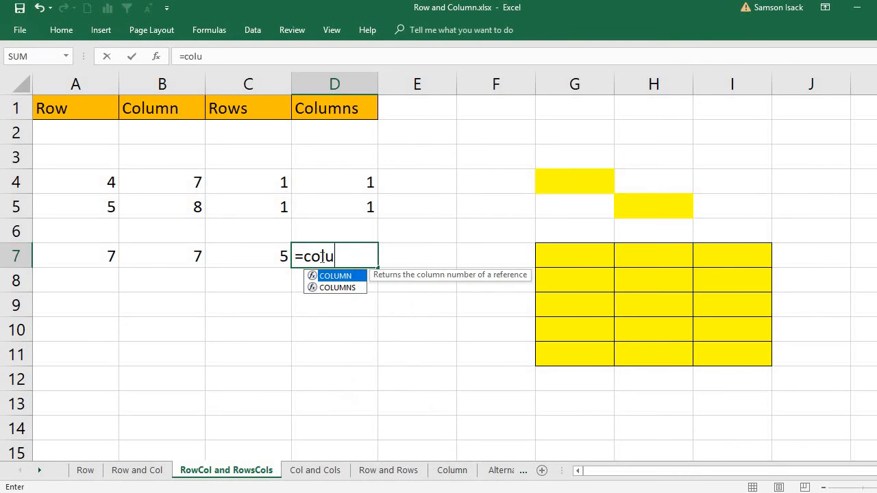
text(mns()
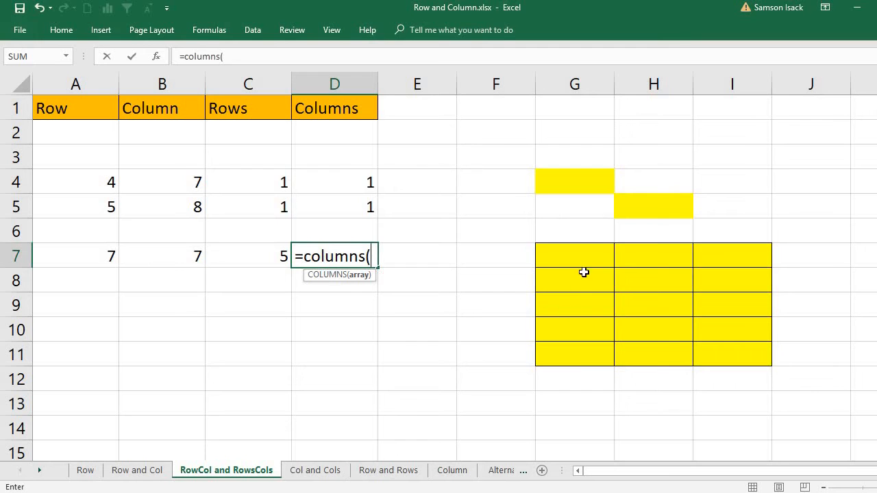
drag(587, 259, 727, 354)
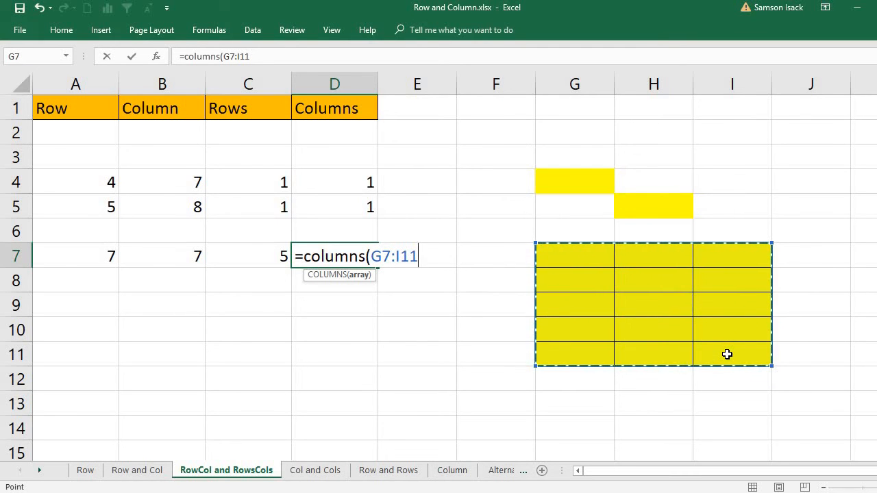
text())
key(Return)
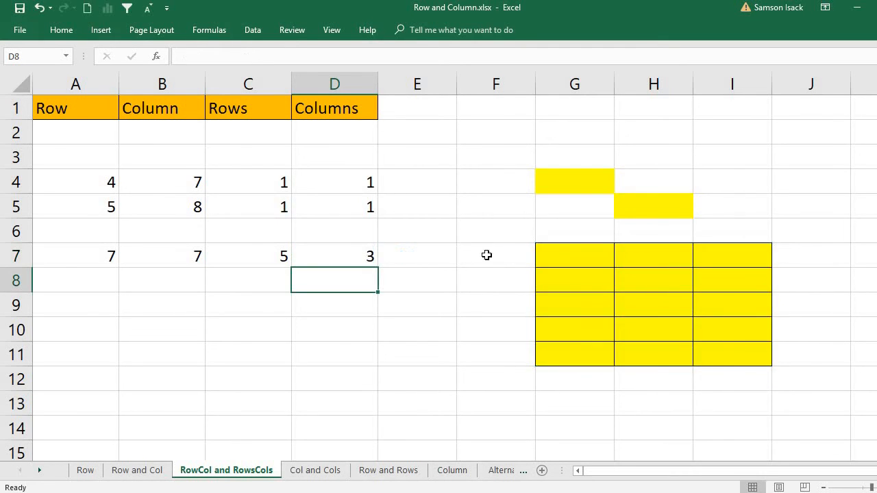
Review D7's formula and highlight the block's three columns G7:G11, H7:H11 and I7:I11
click(326, 259)
drag(571, 256, 585, 347)
drag(670, 251, 679, 353)
drag(732, 256, 745, 356)
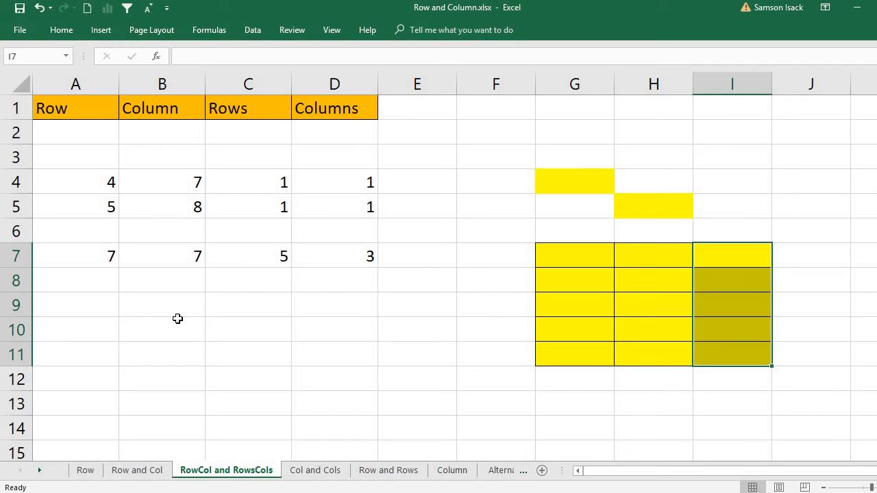
Enter =ROW() with no argument in A9, returning 9
click(91, 306)
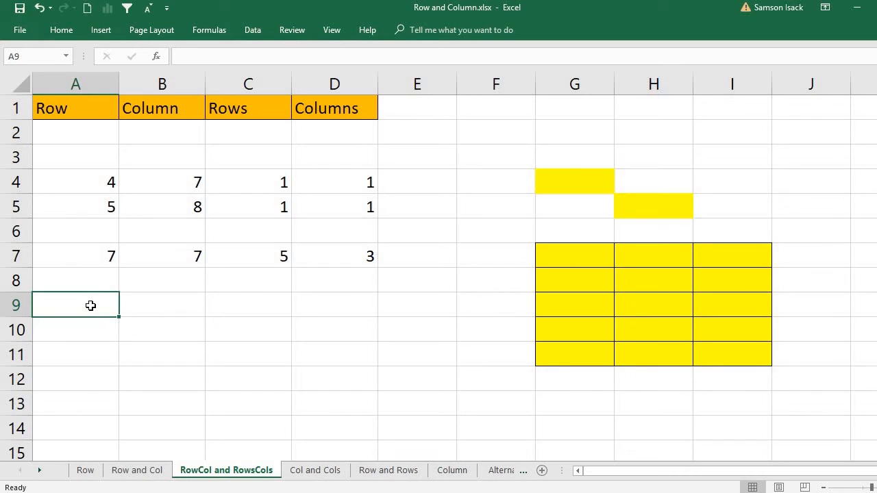
text(=row)
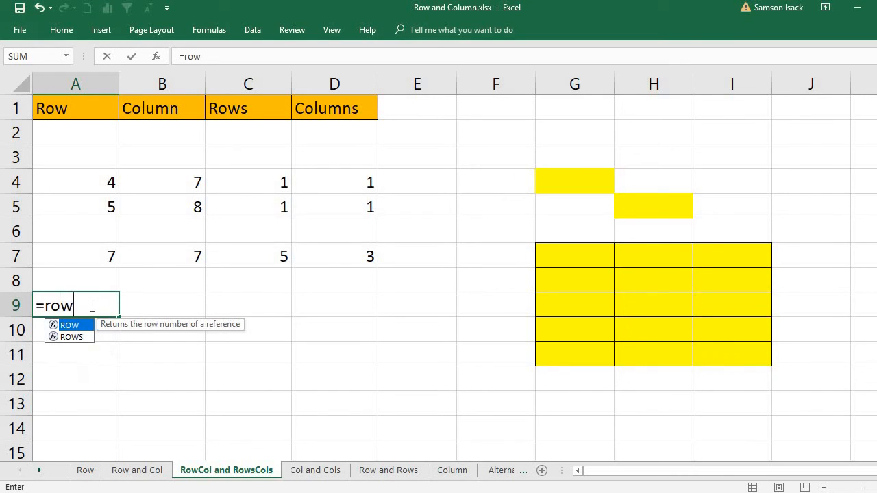
text(())
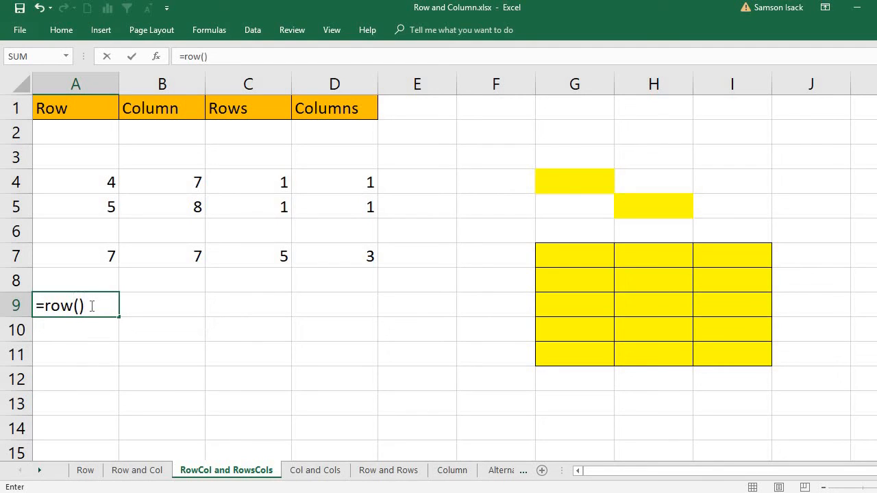
key(Return)
Review A9's =ROW() formula and highlight row 9 to show where the 9 comes from
click(90, 306)
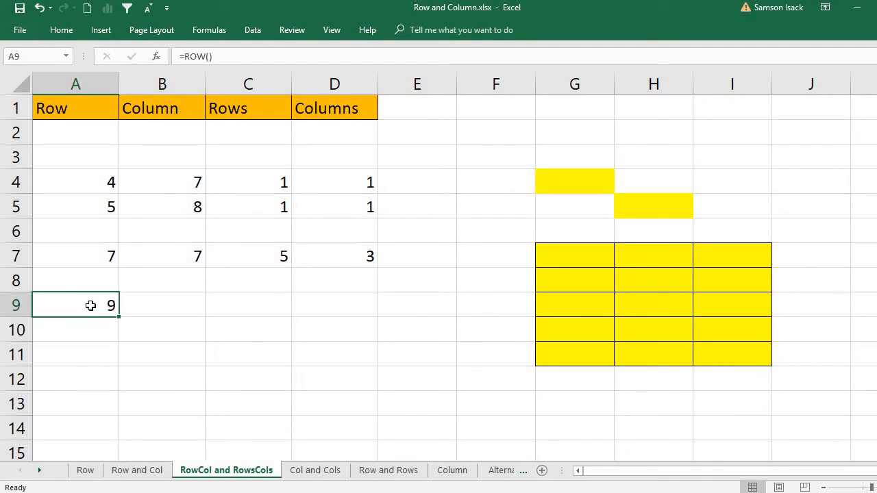
double_click(91, 305)
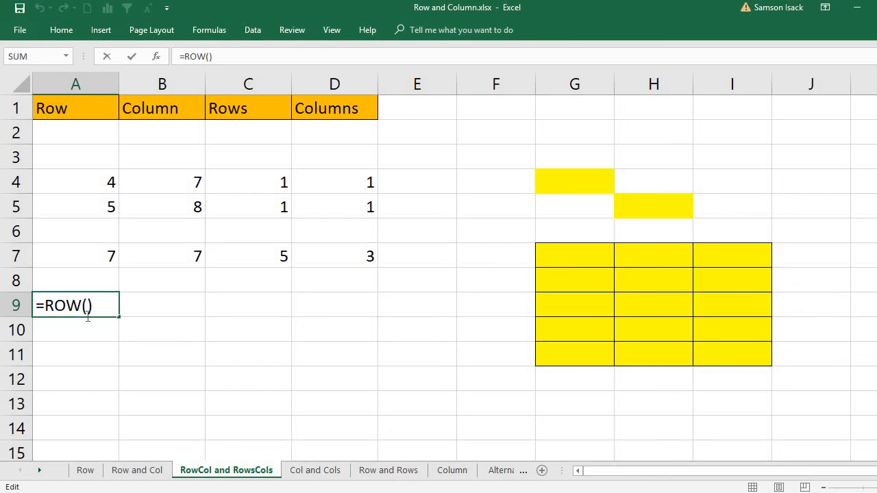
key(Return)
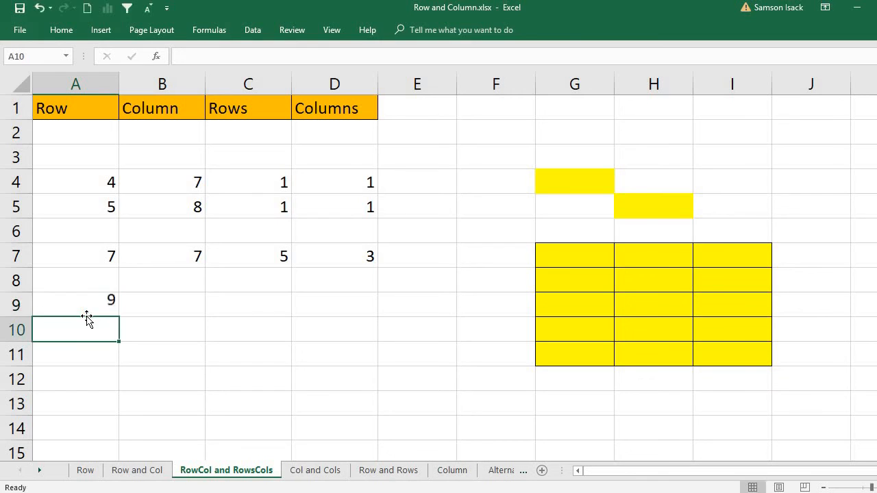
click(102, 302)
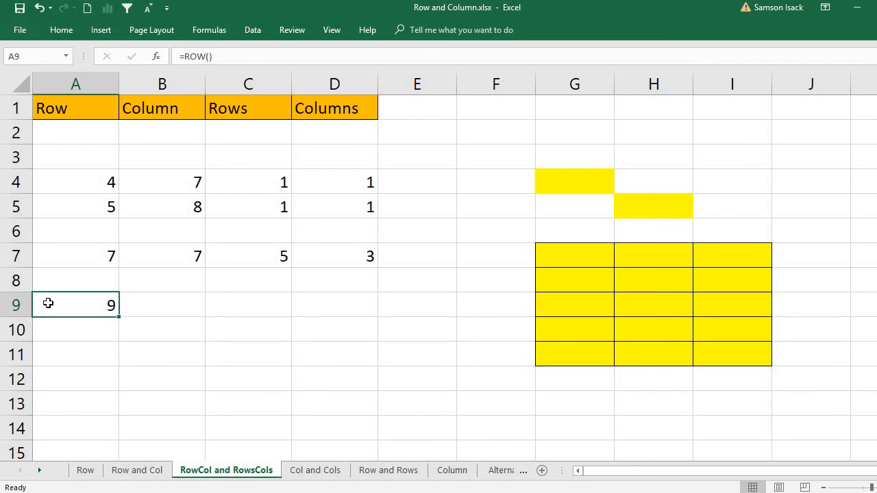
click(16, 305)
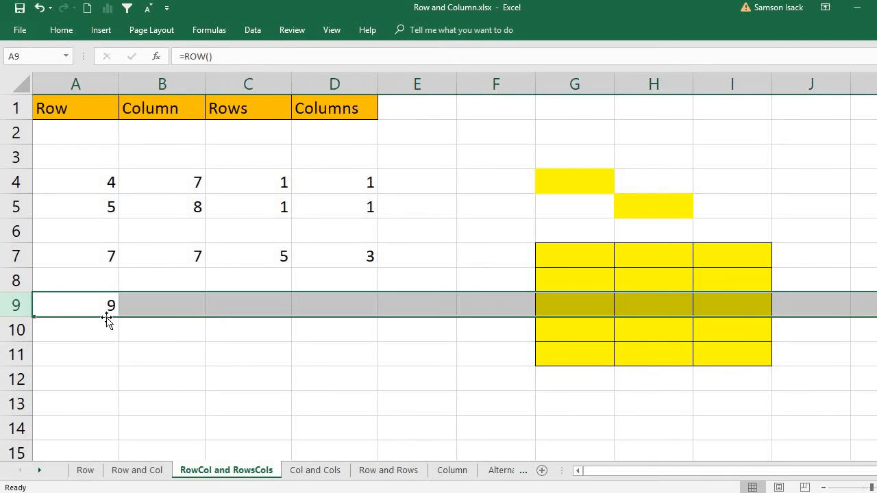
click(72, 309)
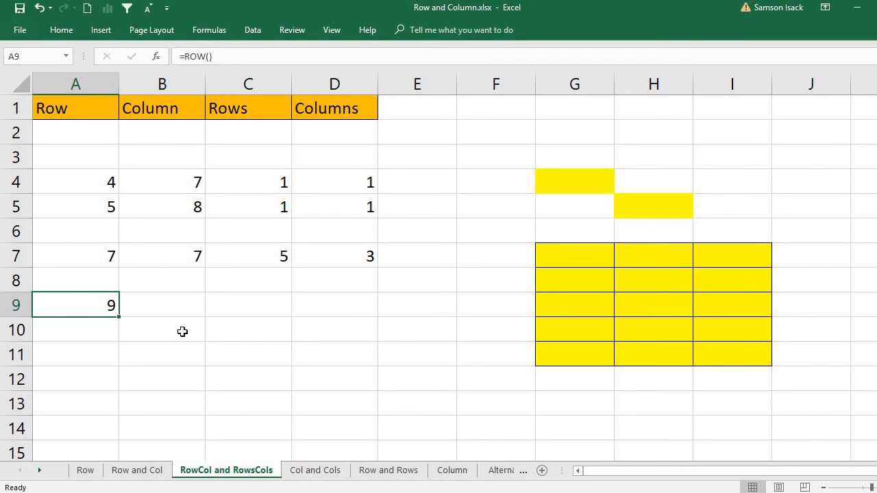
Enter =COLUMN() with no argument in B9, returning 2
click(170, 307)
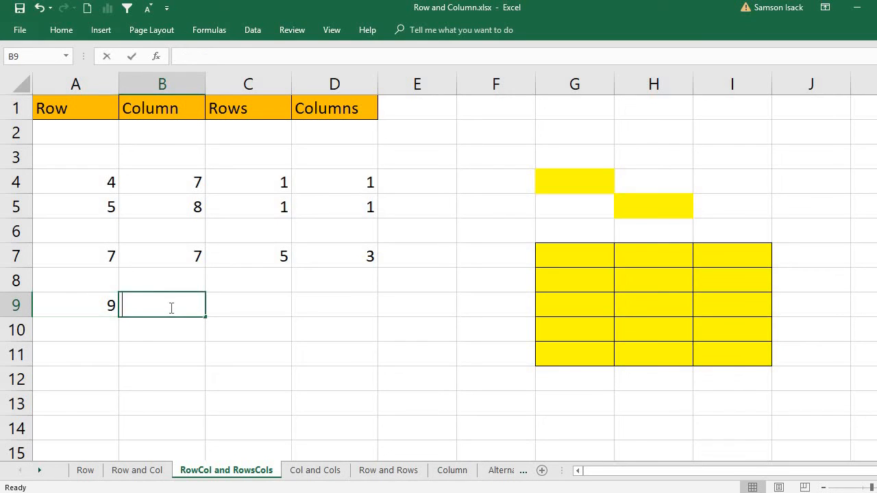
text(=colu)
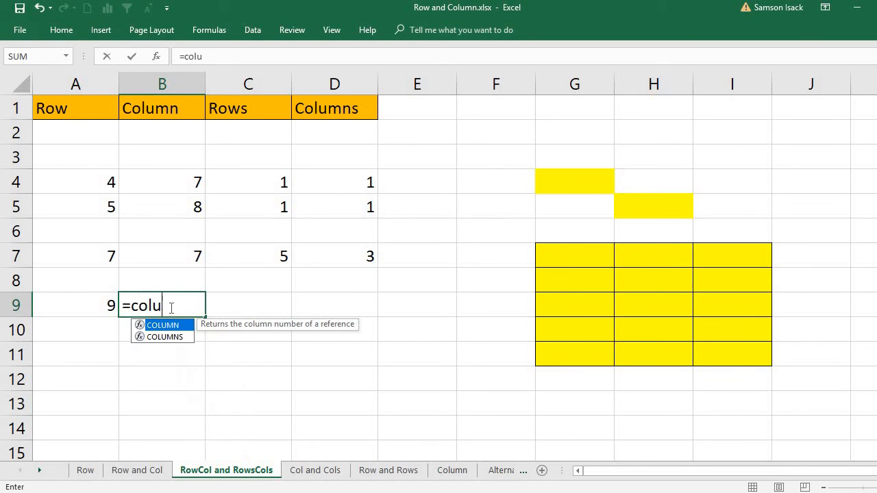
text(mn()
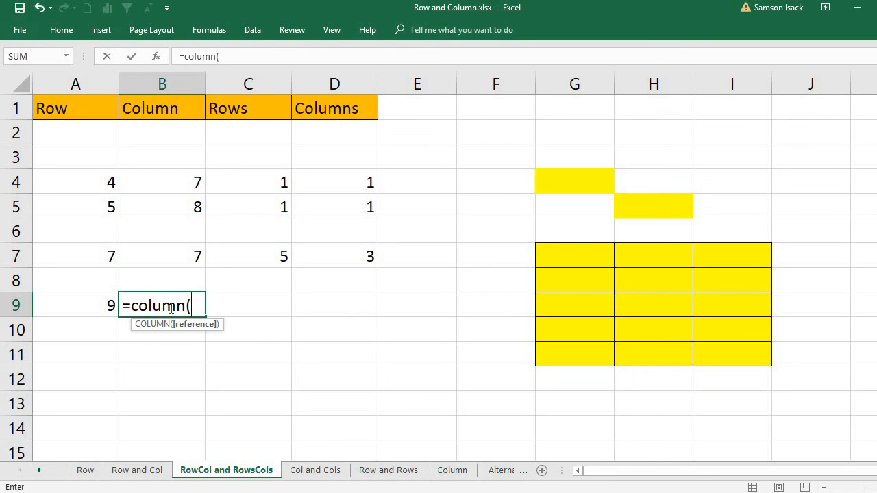
text())
key(Return)
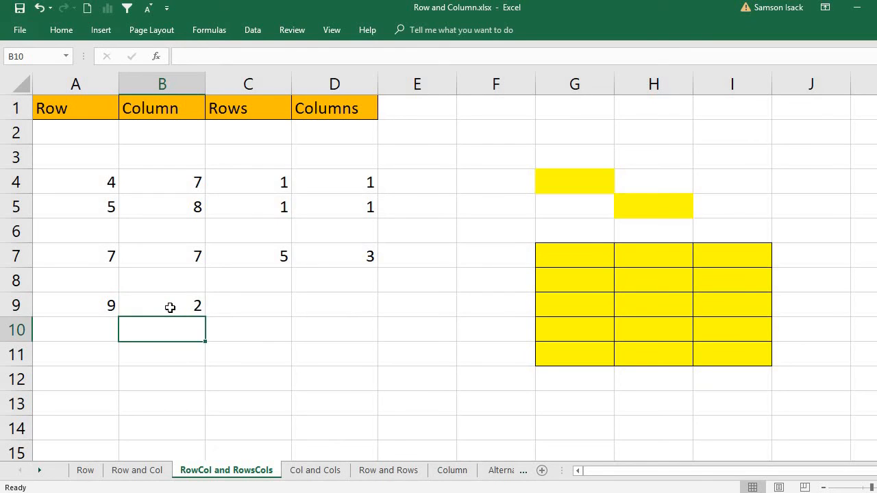
Review B9's =COLUMN() formula against columns A and B to show why it returns 2
click(170, 307)
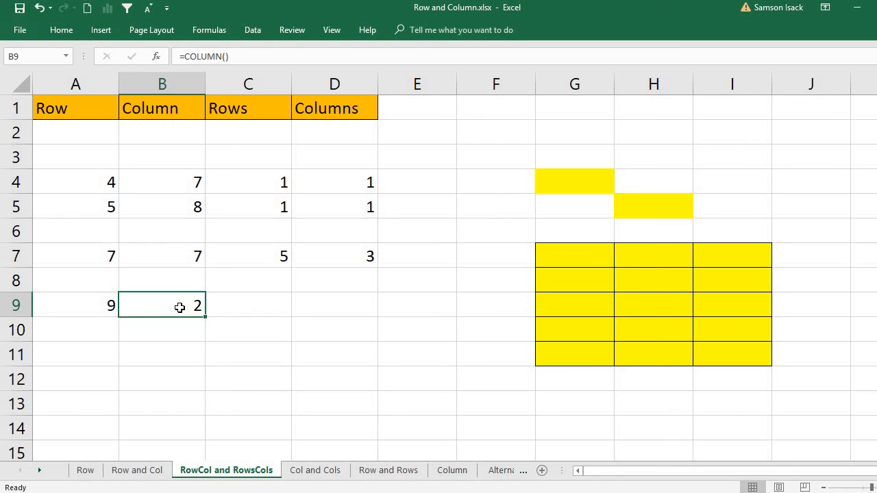
double_click(179, 307)
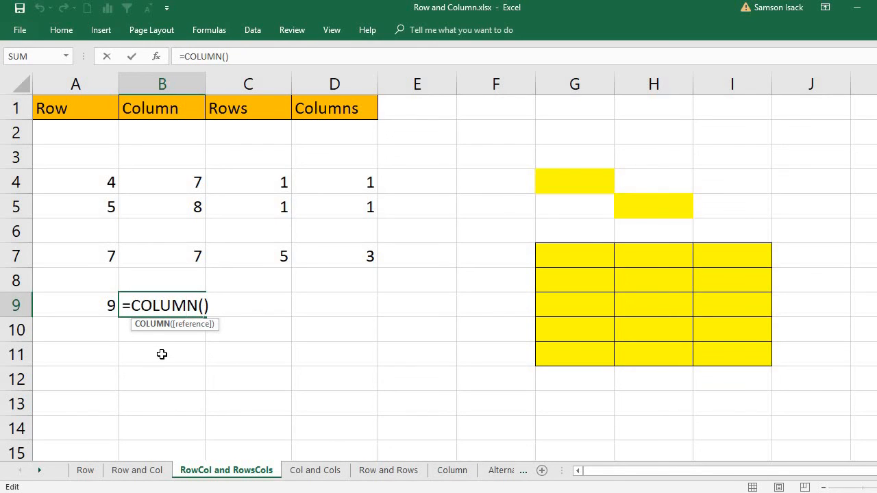
key(Return)
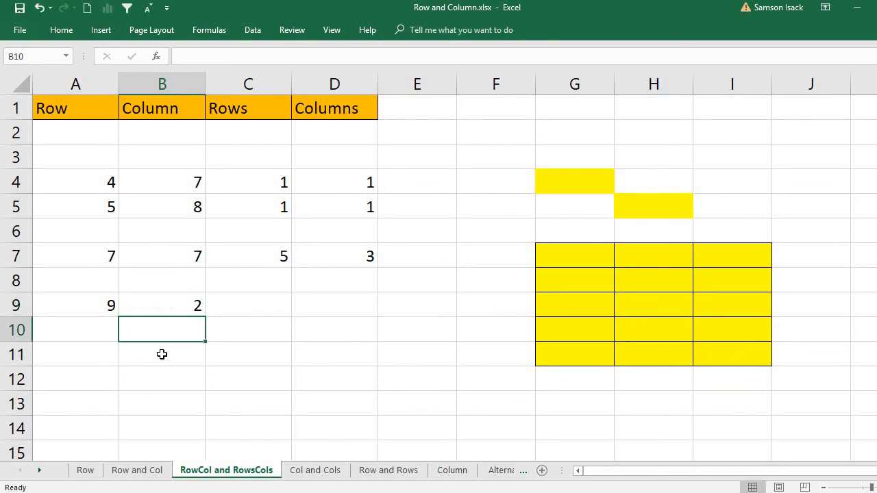
click(181, 304)
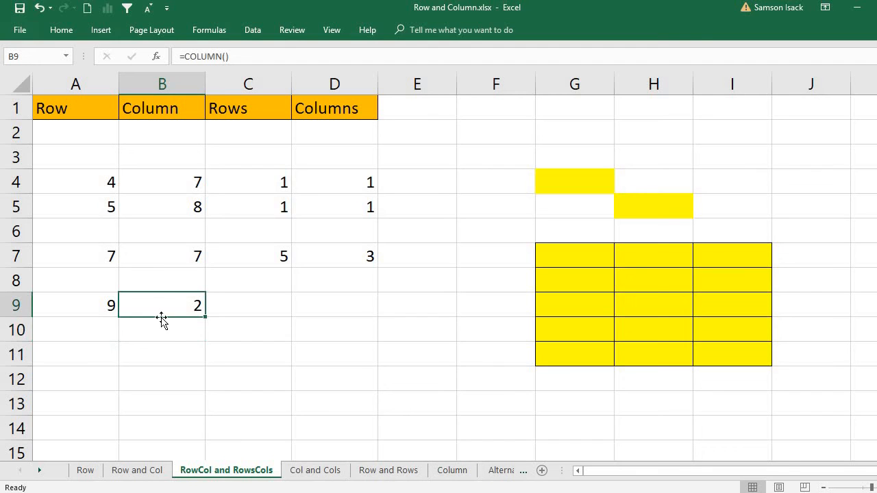
click(94, 82)
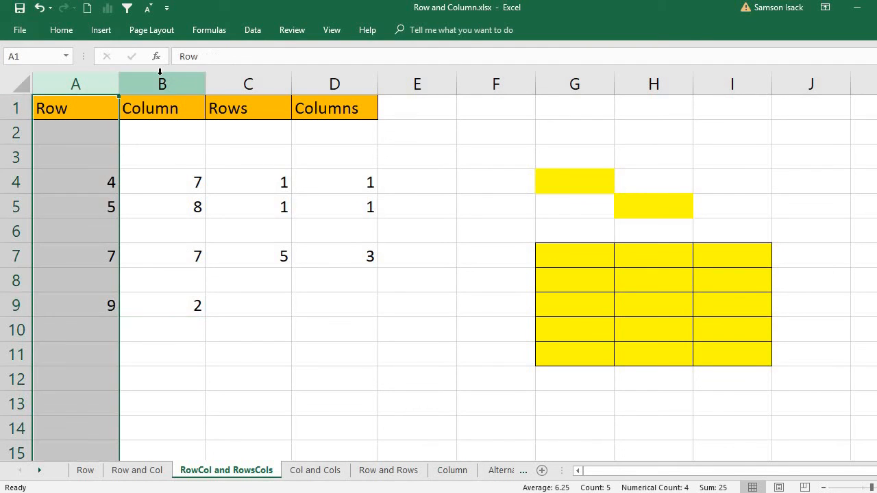
click(160, 77)
click(168, 307)
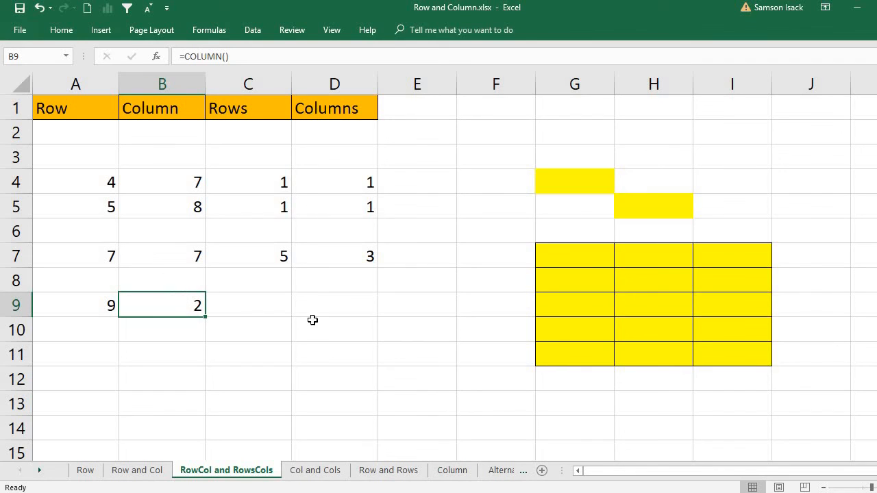
Enter =ROWS(C9) in C9 after the empty =ROWS() is rejected, returning 1
click(257, 306)
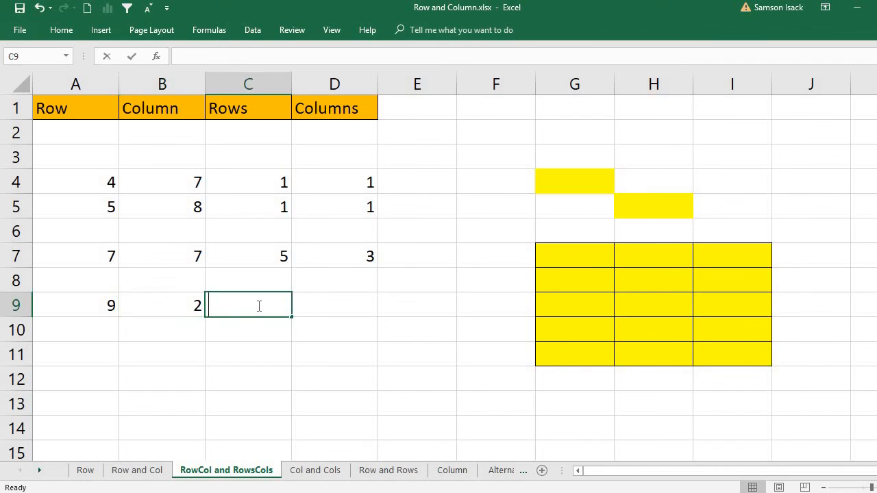
text(=row)
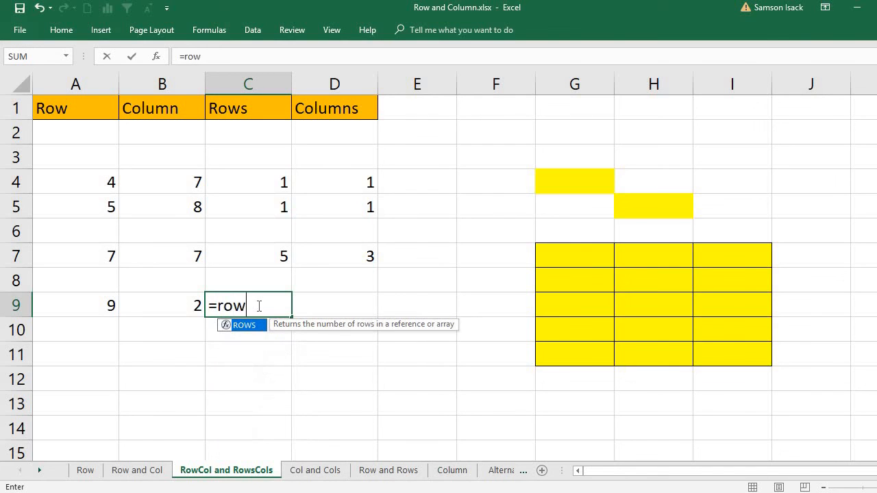
text(s())
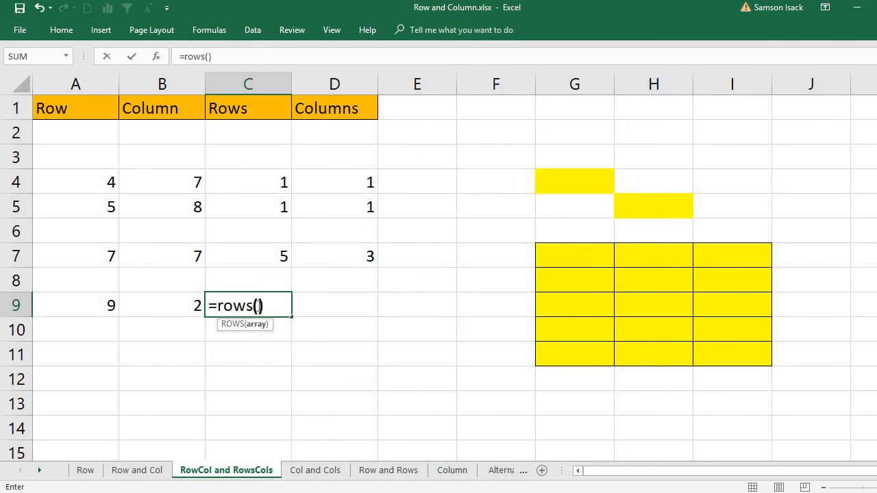
key(Return)
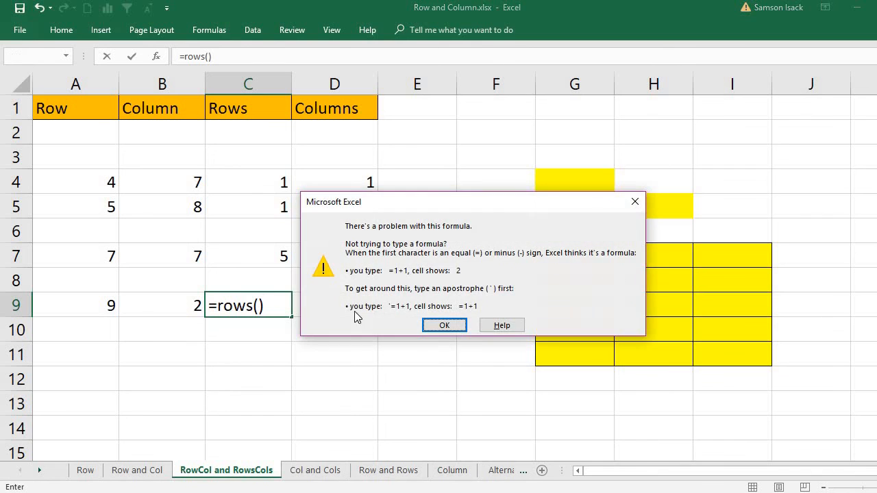
click(444, 325)
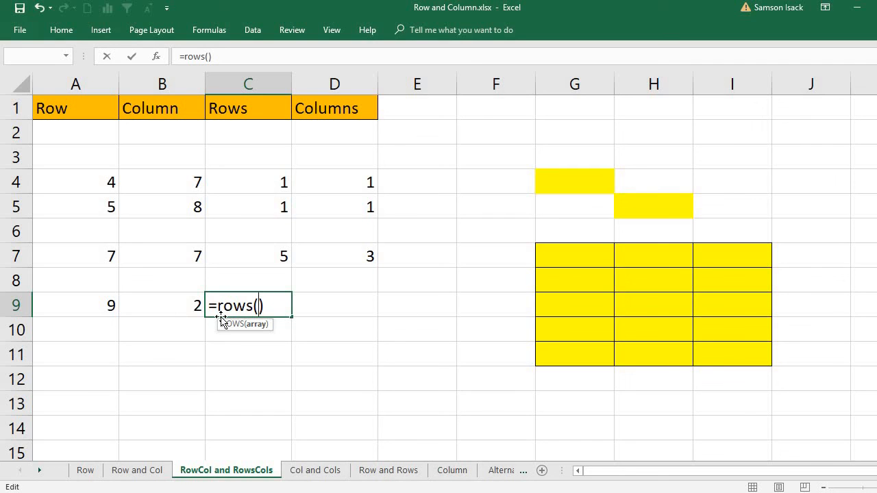
text(c)
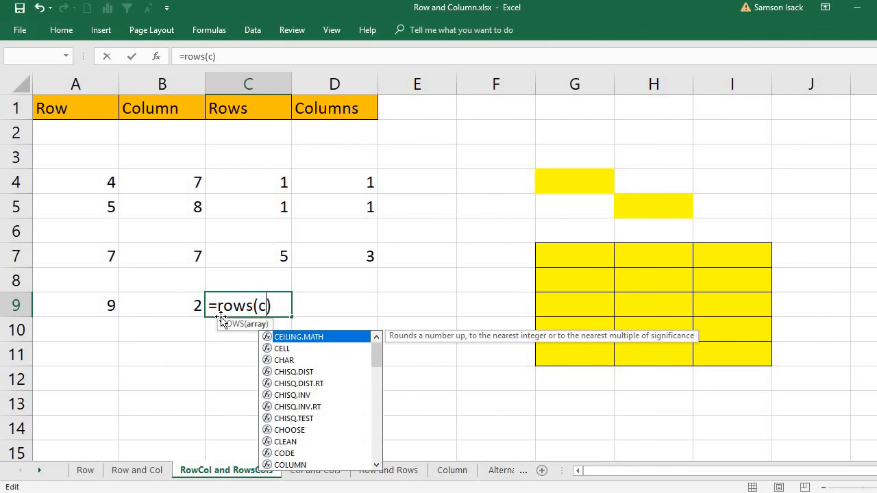
text(9)
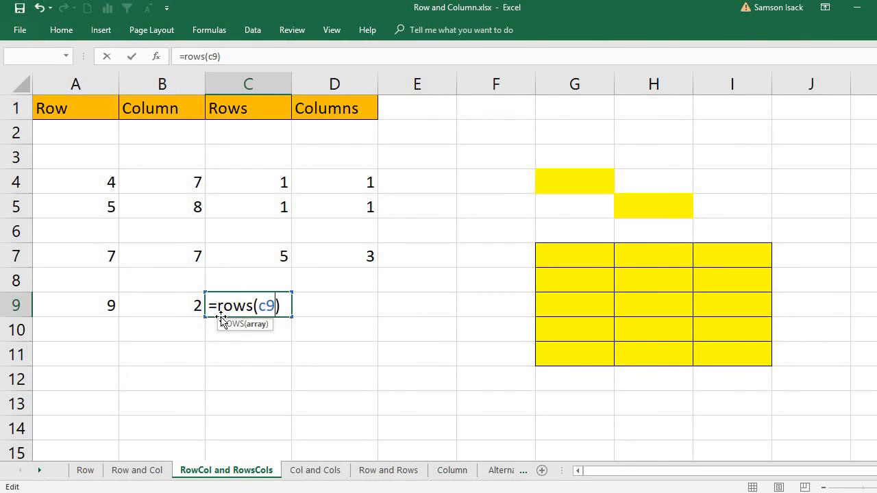
key(Return)
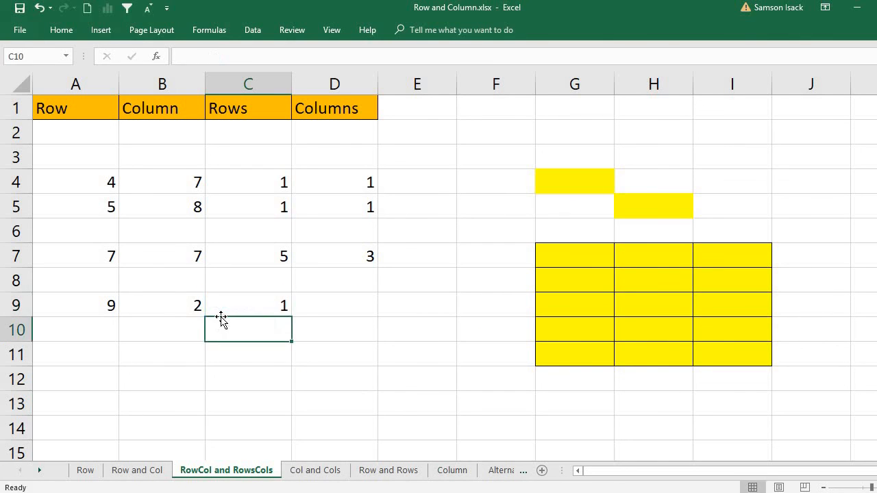
Compare C9's ROWS formula with the ROW formula in A9
click(265, 297)
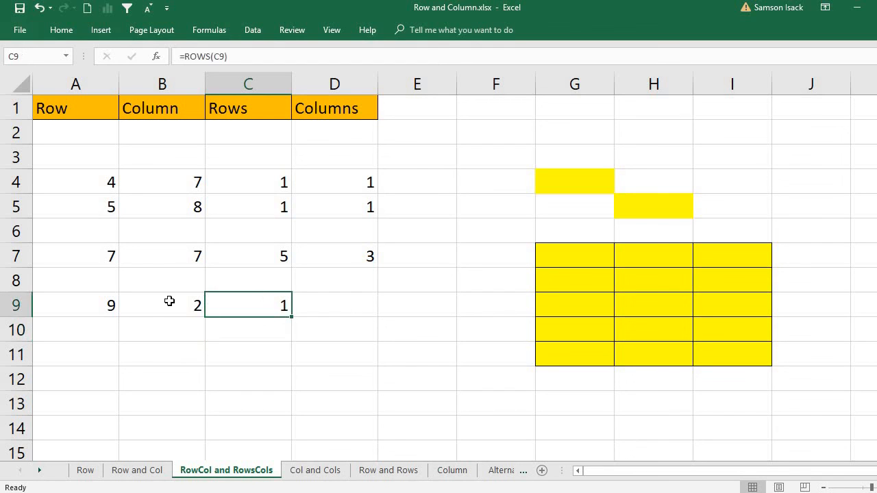
click(69, 305)
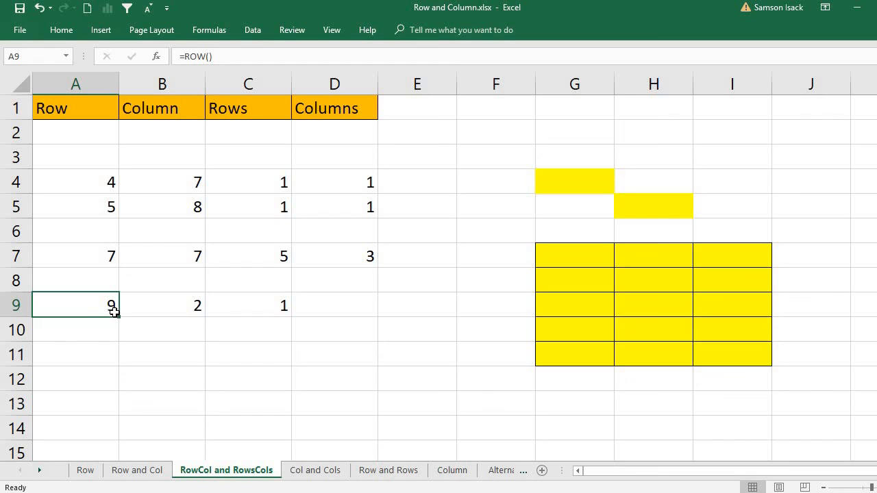
click(283, 310)
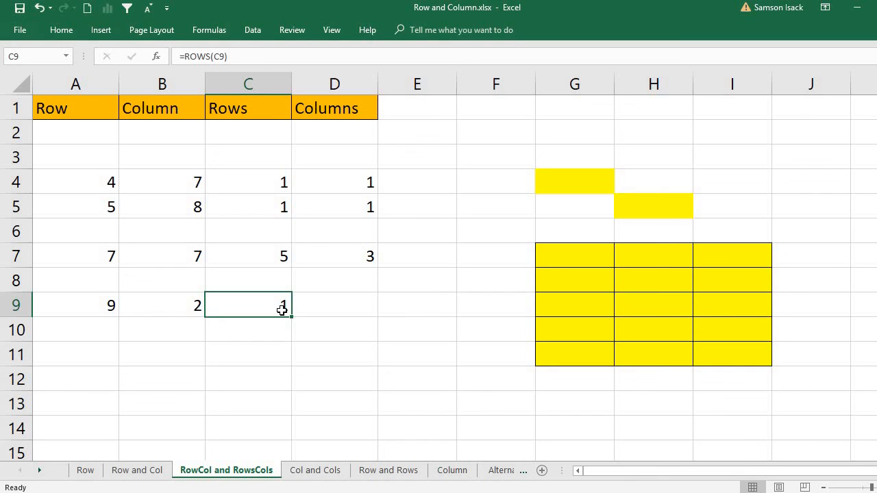
Enter =COLUMNS(D9) in D9 so it returns 1
click(337, 308)
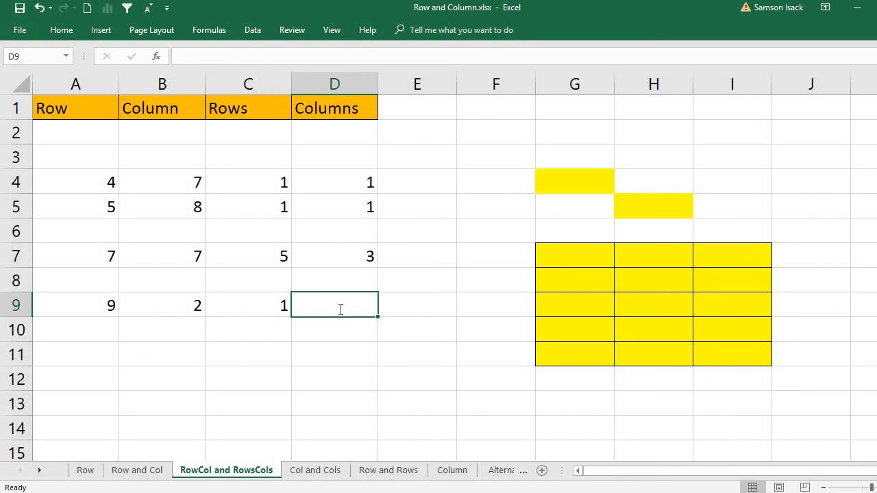
text(=colu)
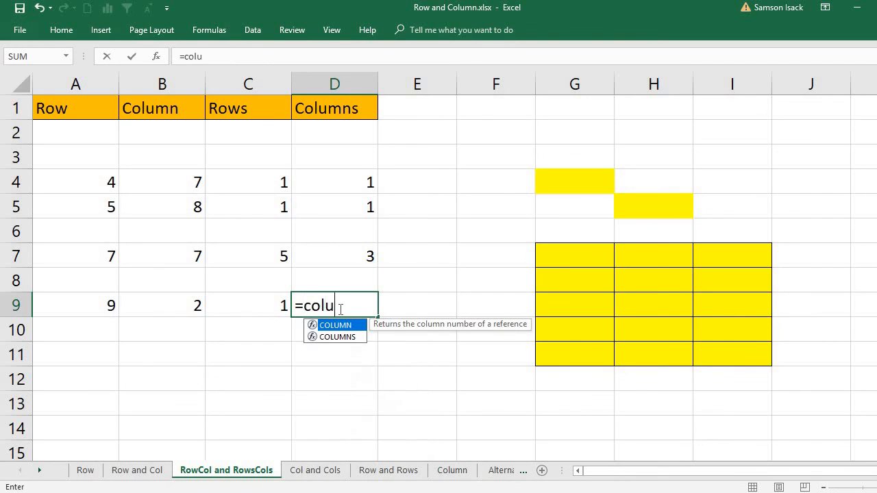
text(mns()
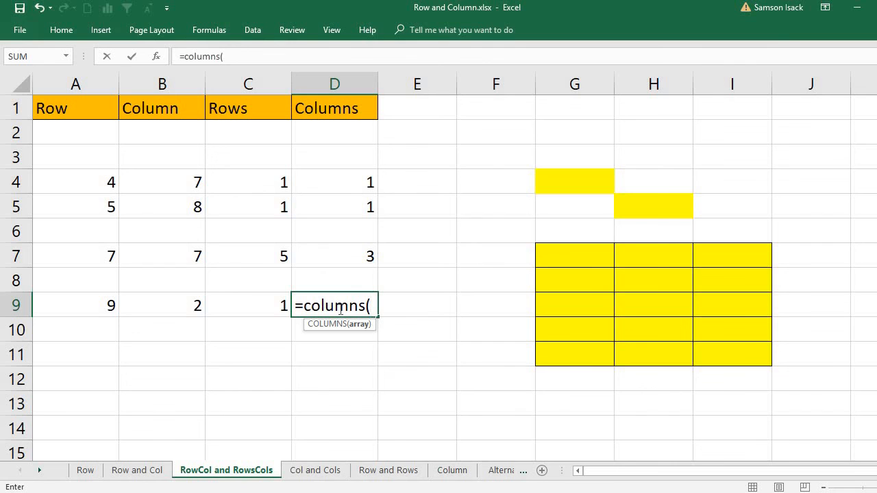
text(d9))
key(Return)
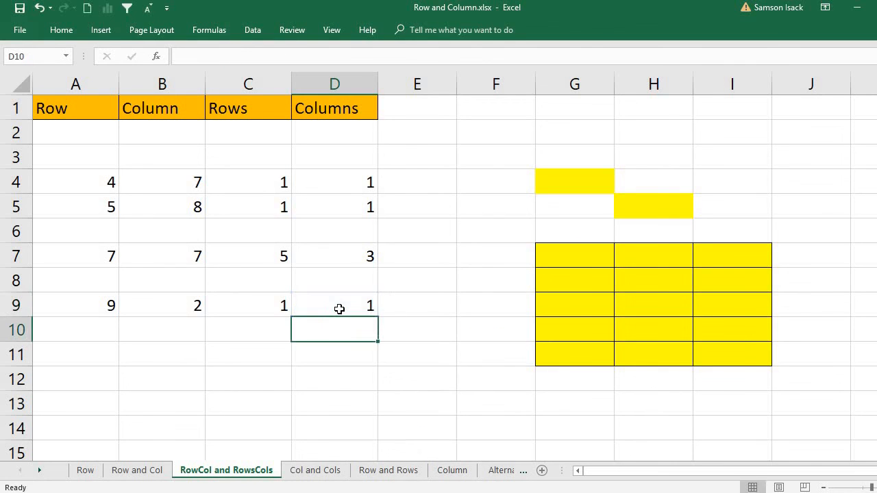
click(339, 309)
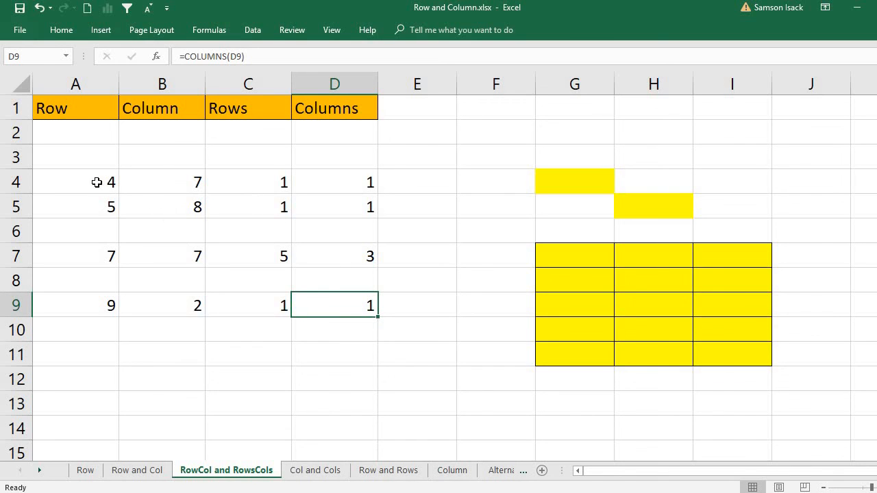
drag(103, 182, 162, 204)
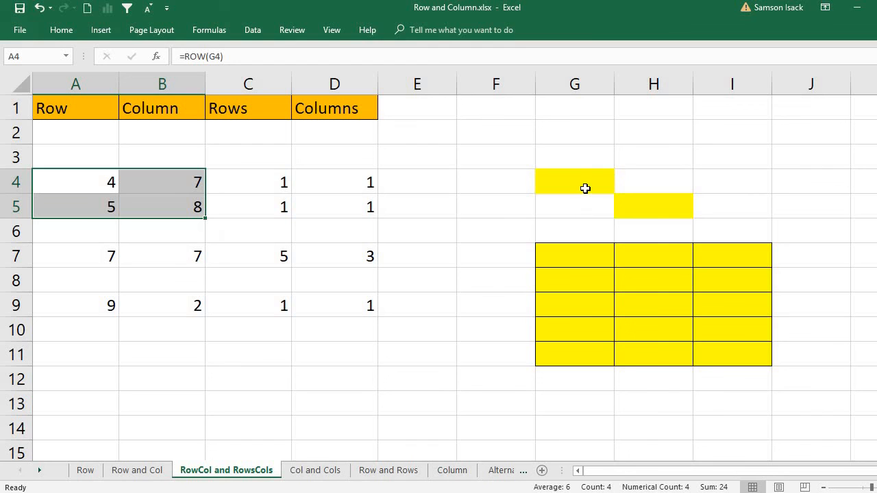
drag(556, 254, 744, 365)
click(583, 256)
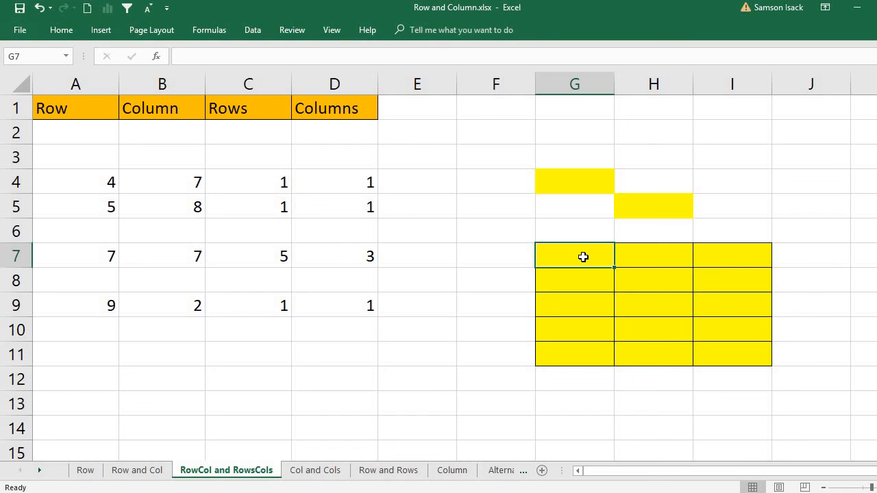
click(268, 259)
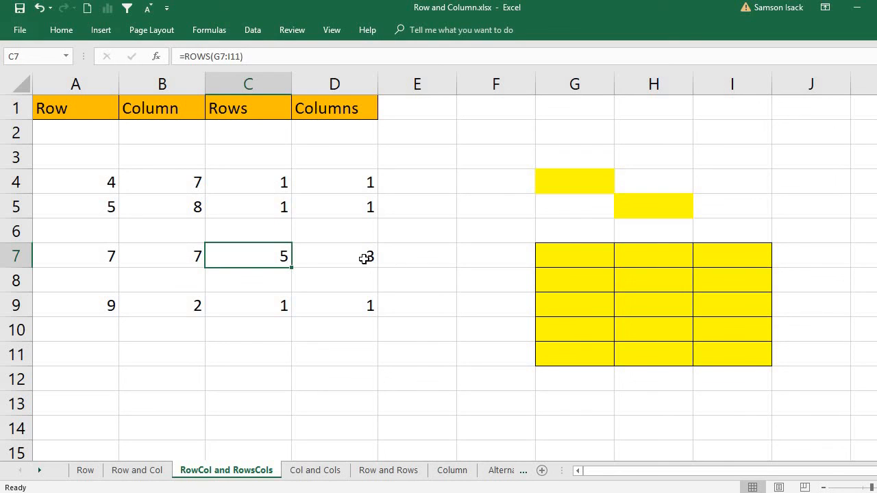
click(364, 251)
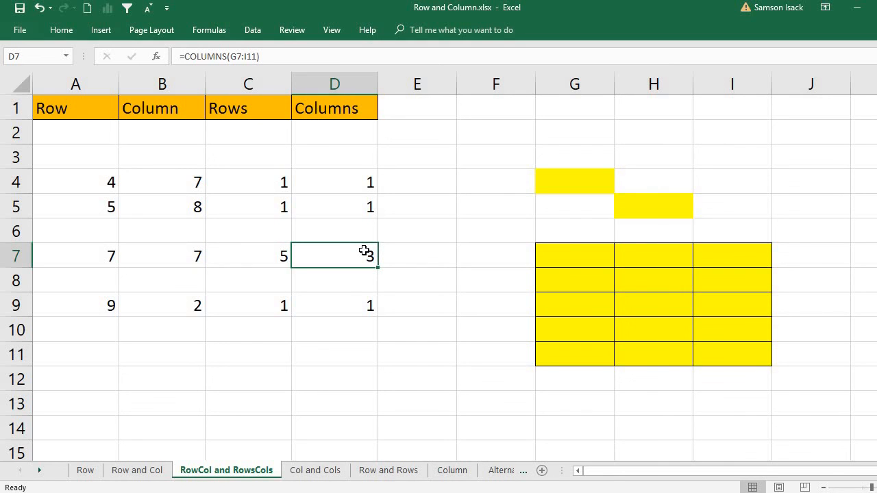